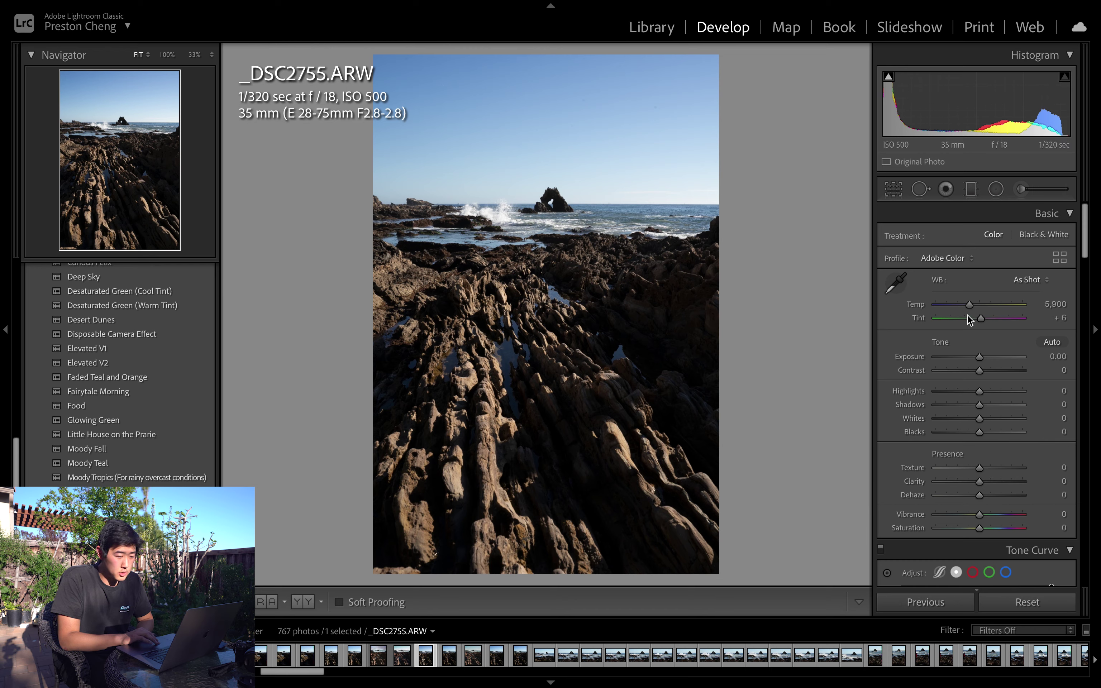
Try a white balance temperature of 12,742 and a tint of +61 on the photo, restoring each to its original value
left_click(1002, 305)
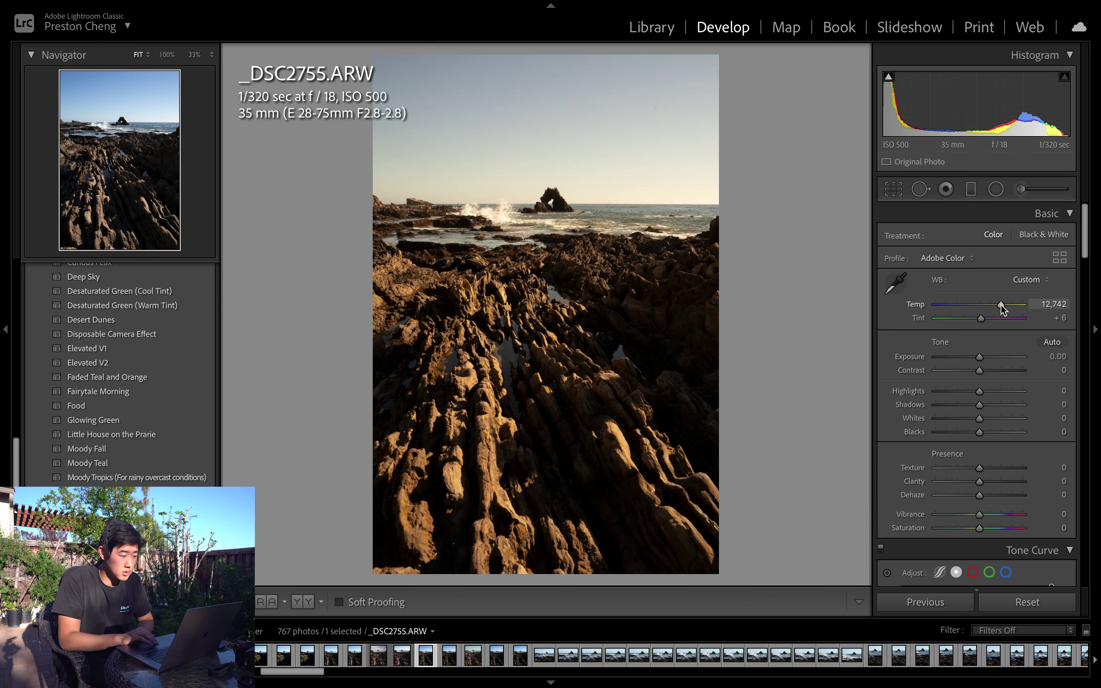
left_click_drag(1002, 305, 970, 305)
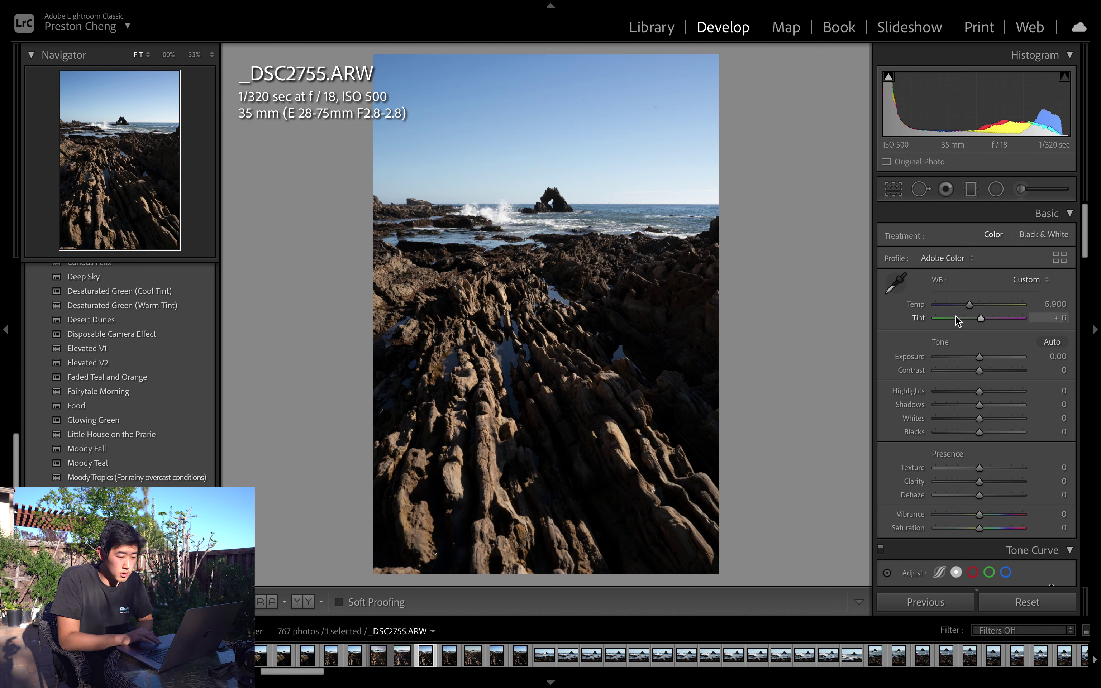
mouse_move(983, 316)
left_mouse_down()
mouse_move(950, 320)
mouse_move(1009, 318)
mouse_move(996, 318)
left_mouse_up()
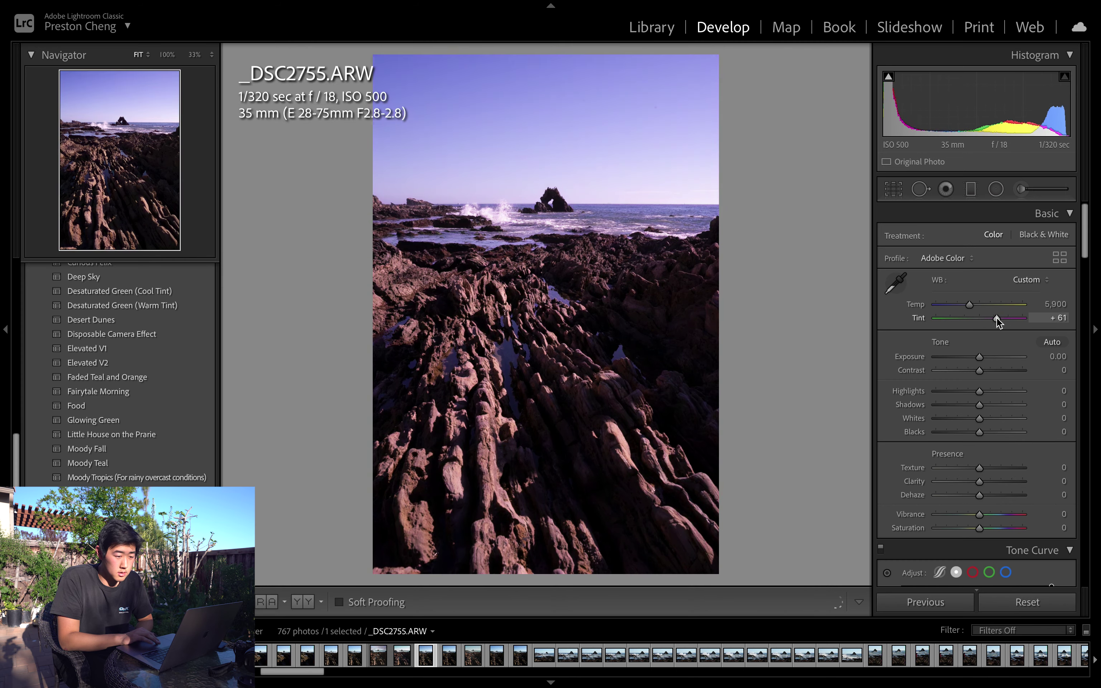
double_click(922, 318)
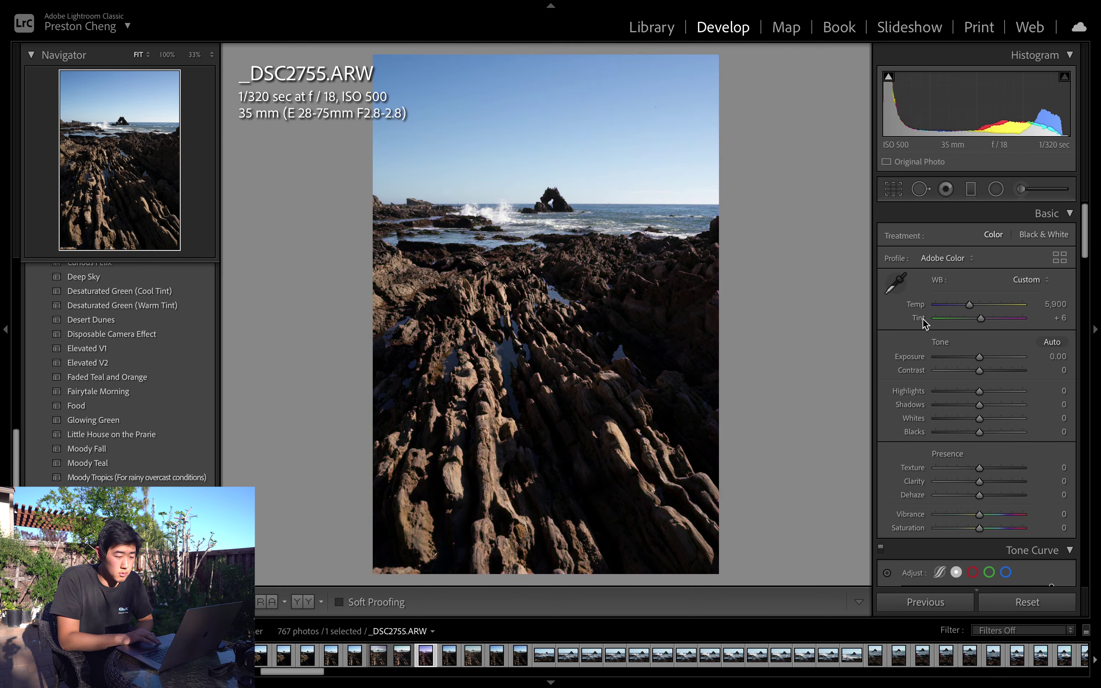
Sample the white wave foam as the neutral target for the white balance, and undo the resulting tint change
left_click(899, 284)
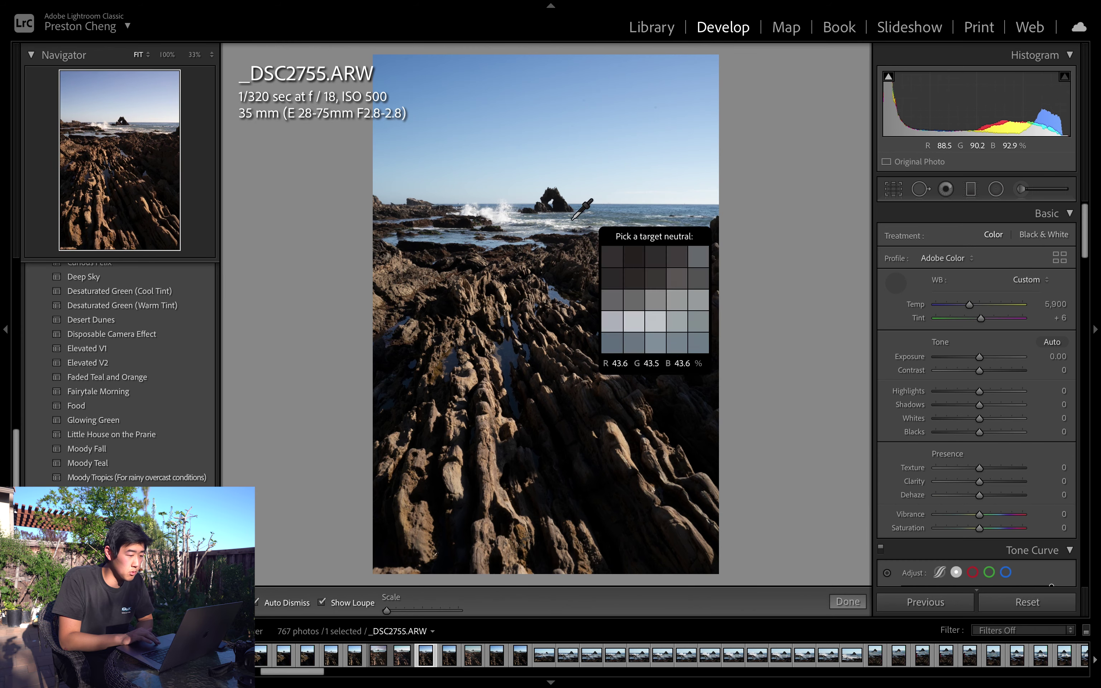
left_click(502, 220)
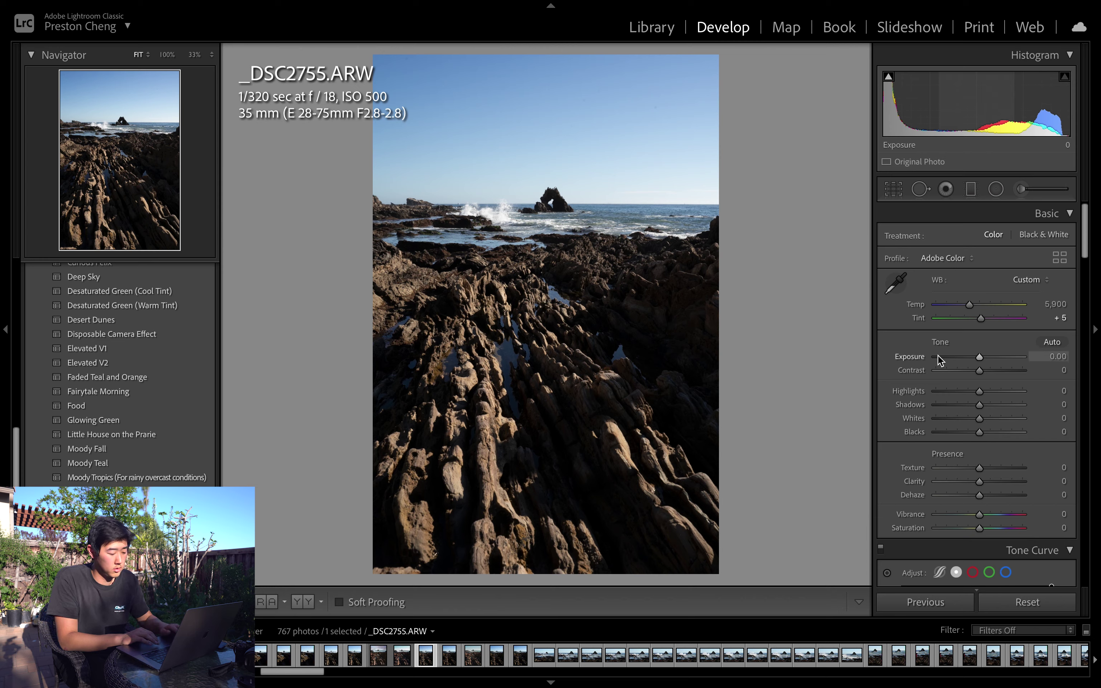
key("ctrl+z")
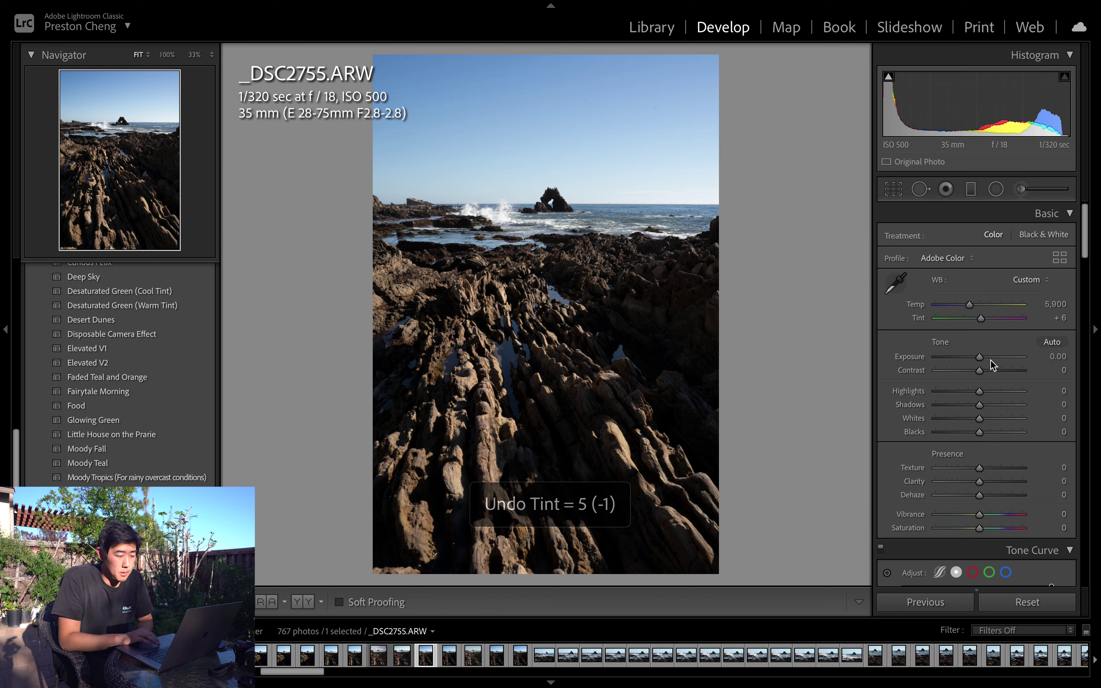
Try out the exposure adjustment and a contrast of +50 and +100, resetting both to 0
left_click_drag(955, 356, 983, 359)
double_click(910, 356)
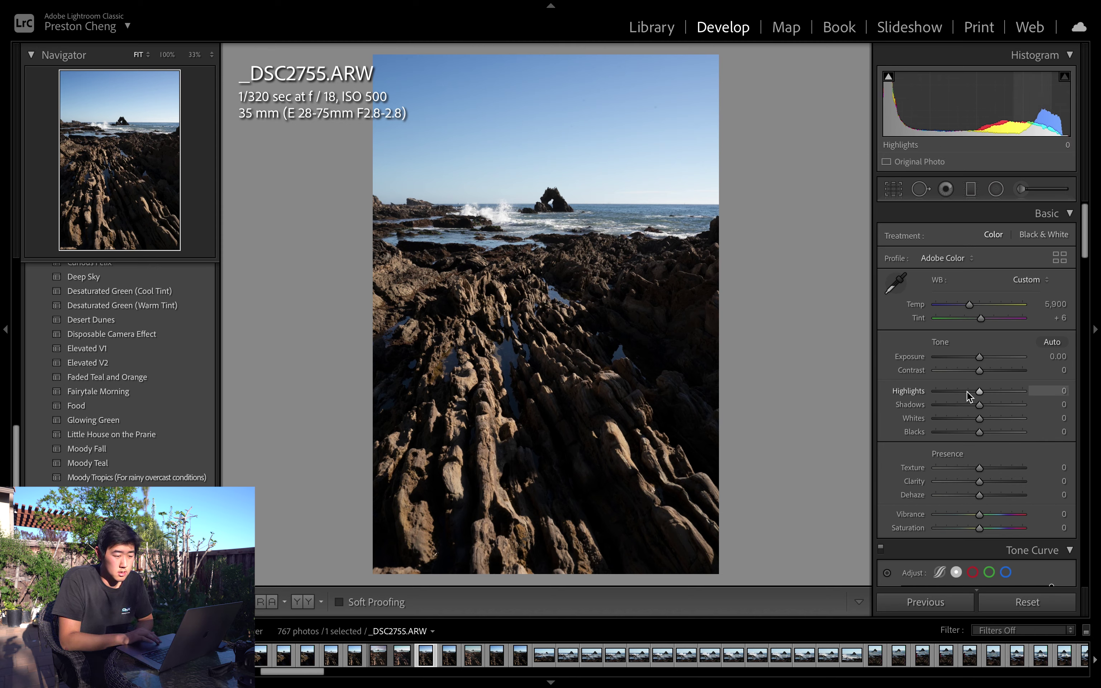
left_click(1000, 370)
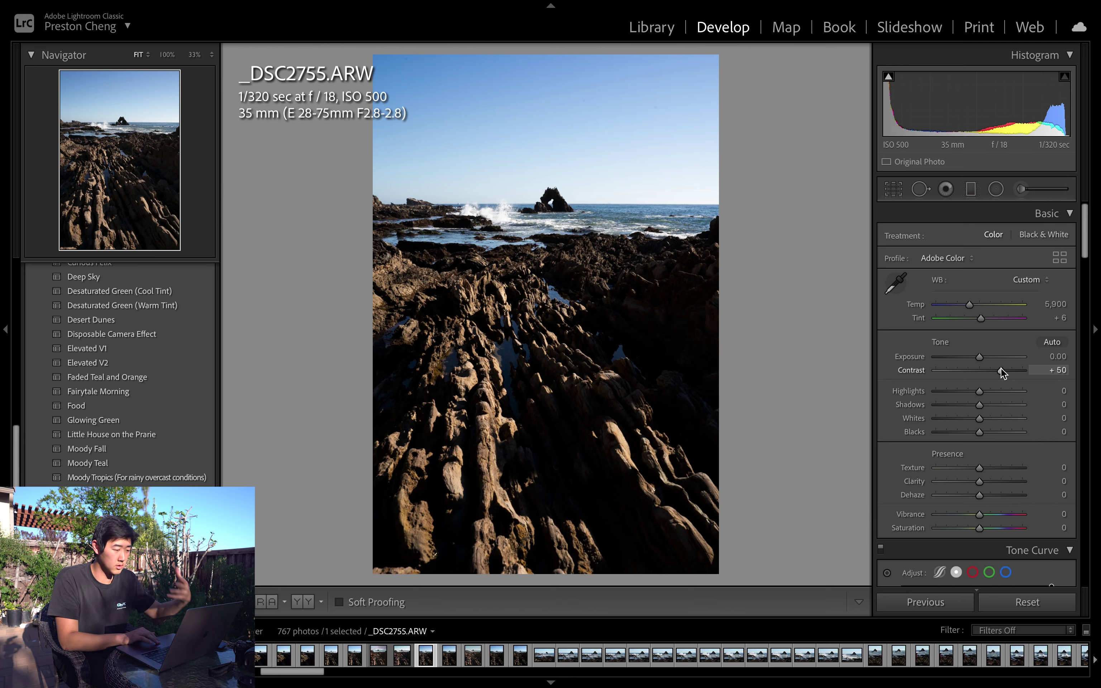
left_click_drag(1001, 370, 1027, 373)
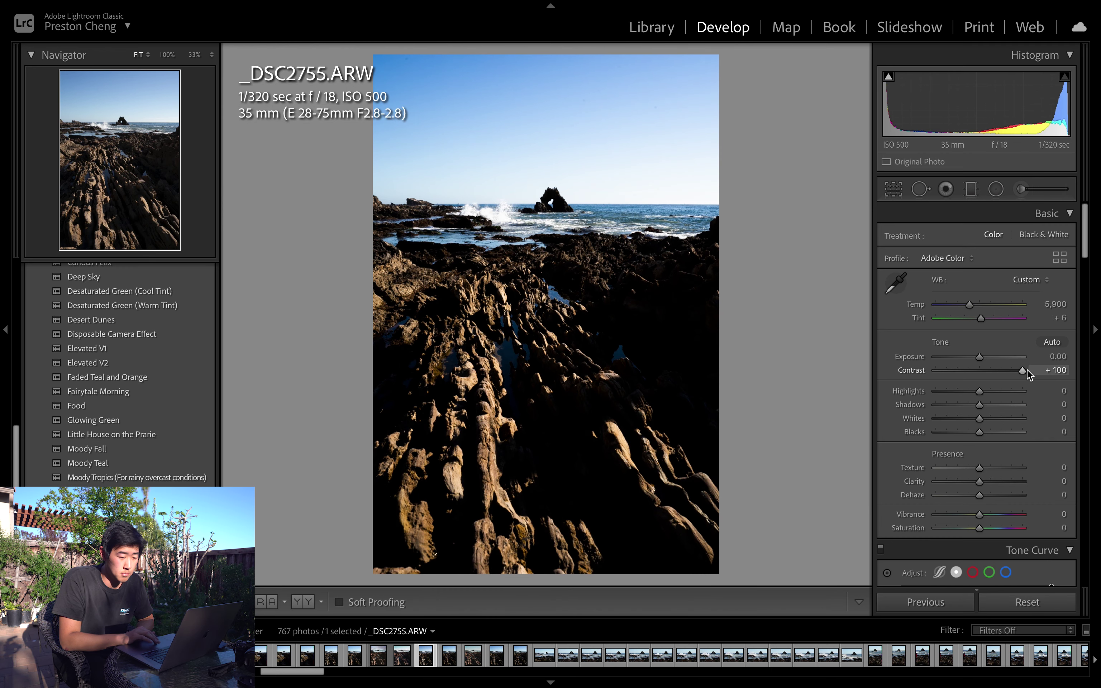
double_click(949, 370)
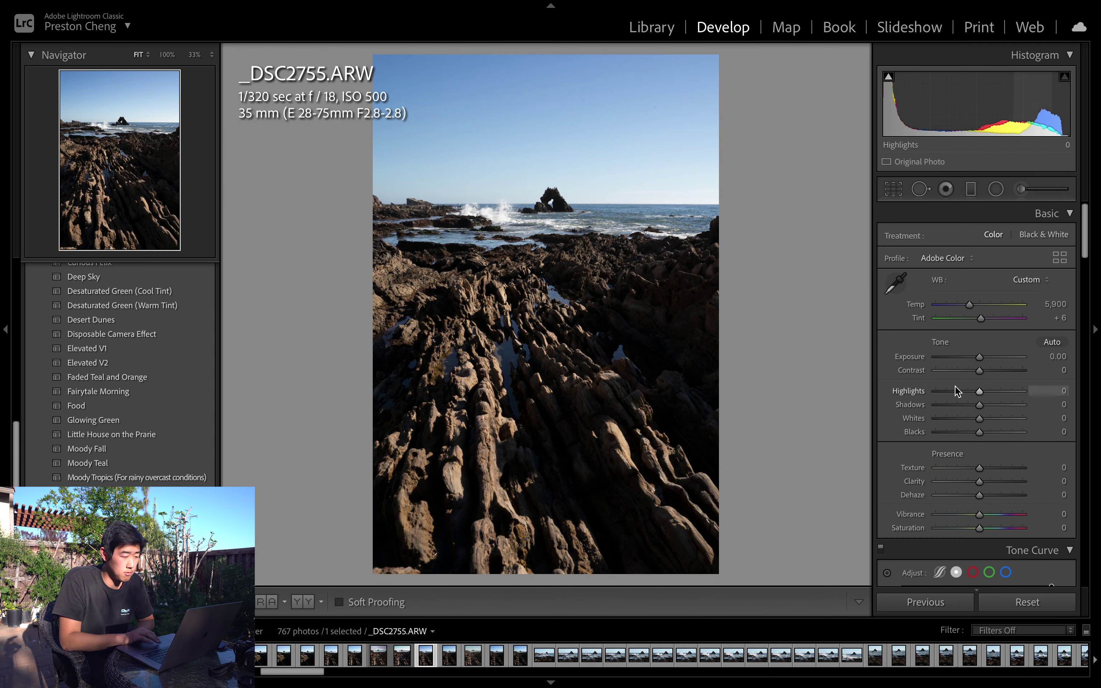
Try highlights at +54 and shadows at +100 on the photo, resetting each to 0
left_click_drag(955, 391, 1003, 391)
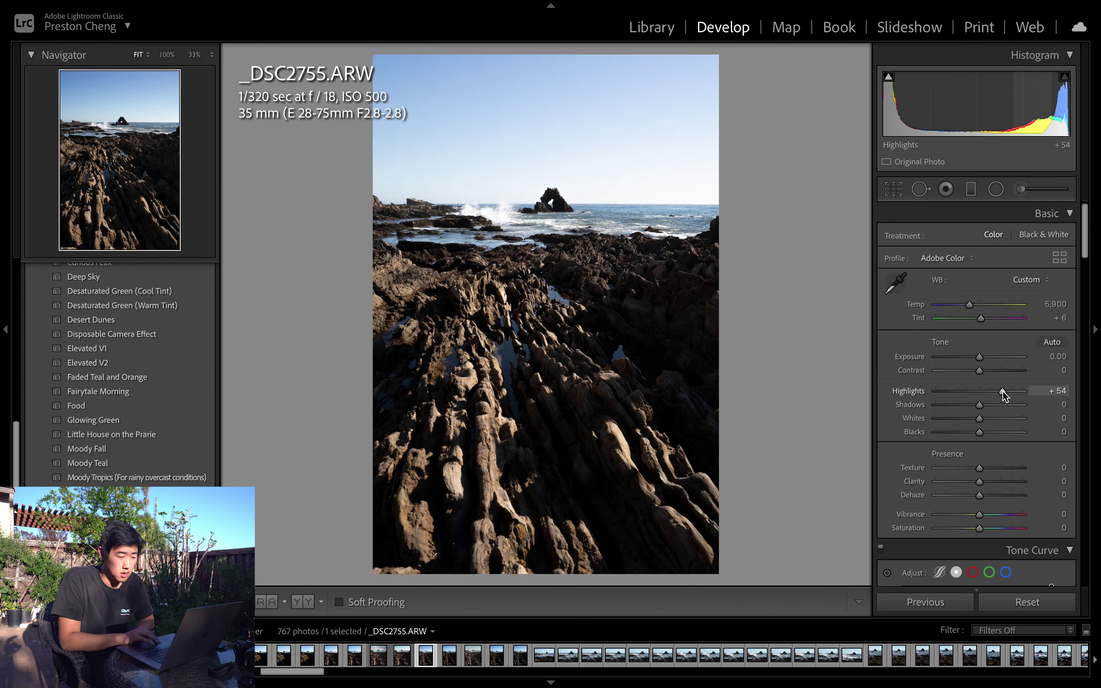
double_click(900, 389)
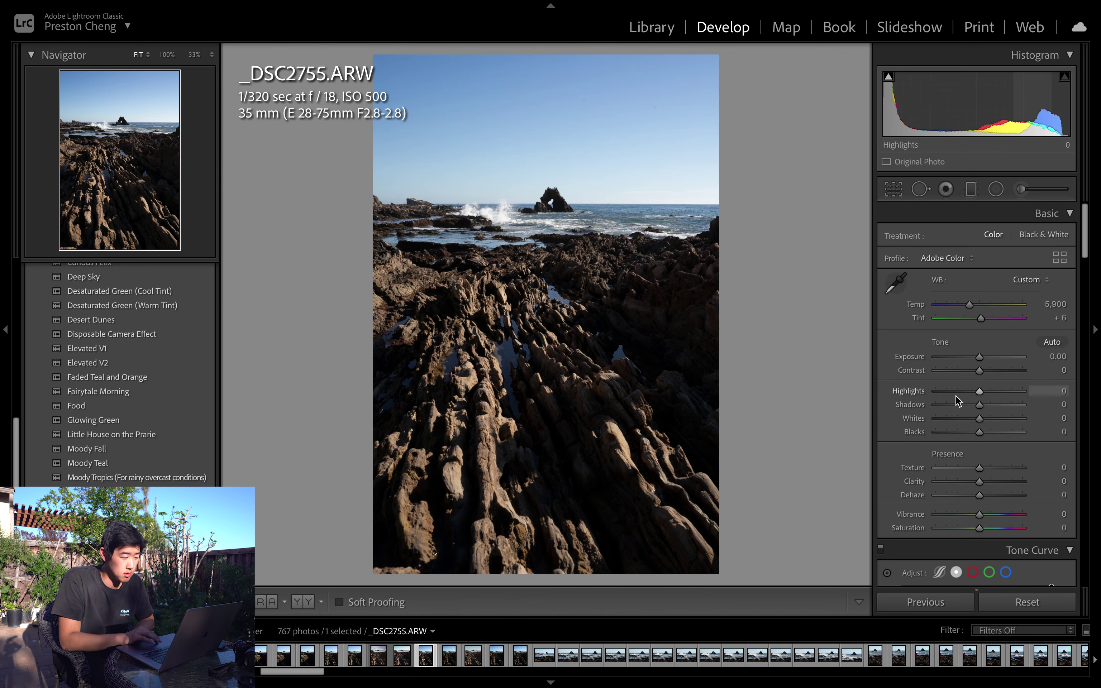
left_click_drag(954, 404, 1025, 400)
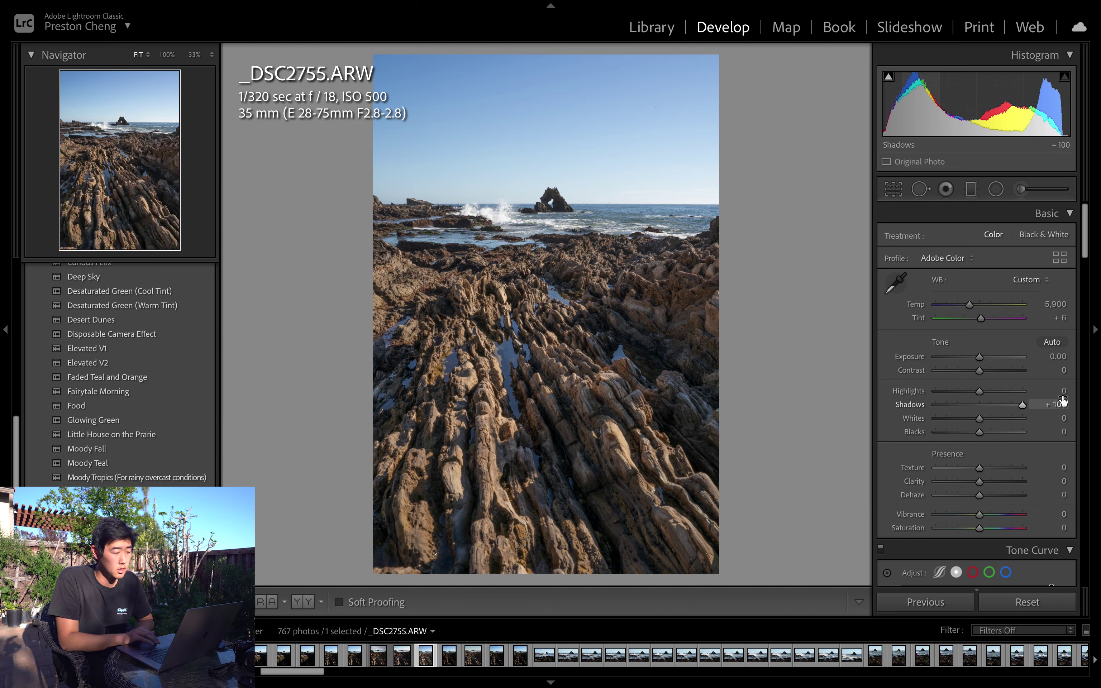
double_click(905, 405)
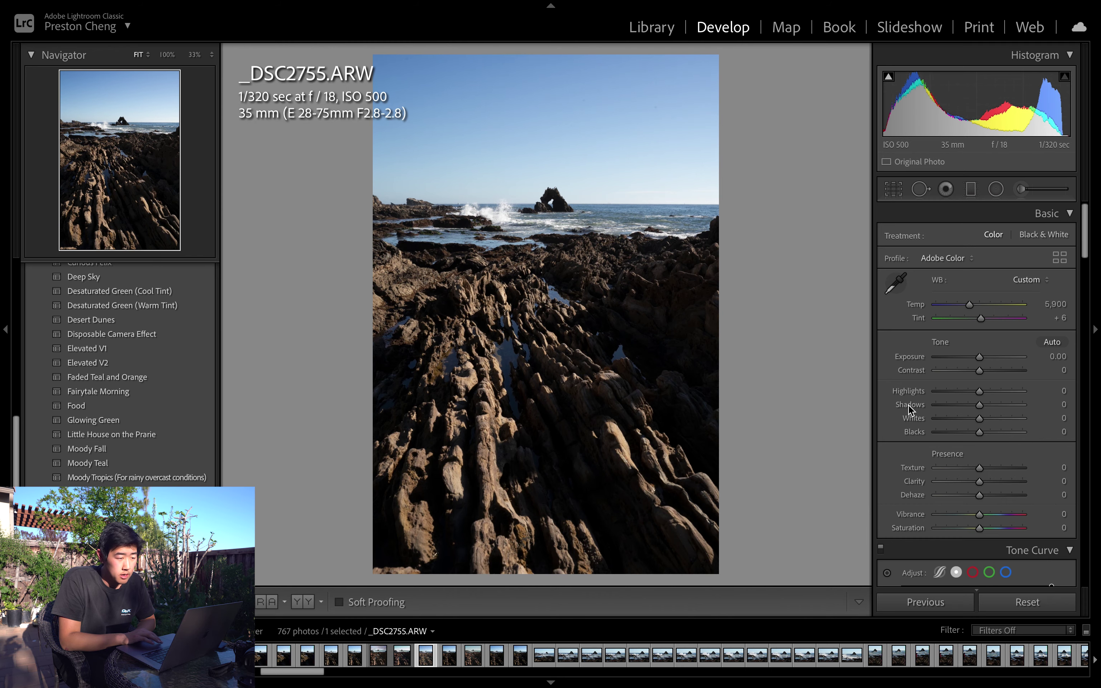
Try whites at +73 and a change to the blacks, resetting both adjustments to 0
left_click(947, 420)
left_click_drag(946, 420, 1011, 417)
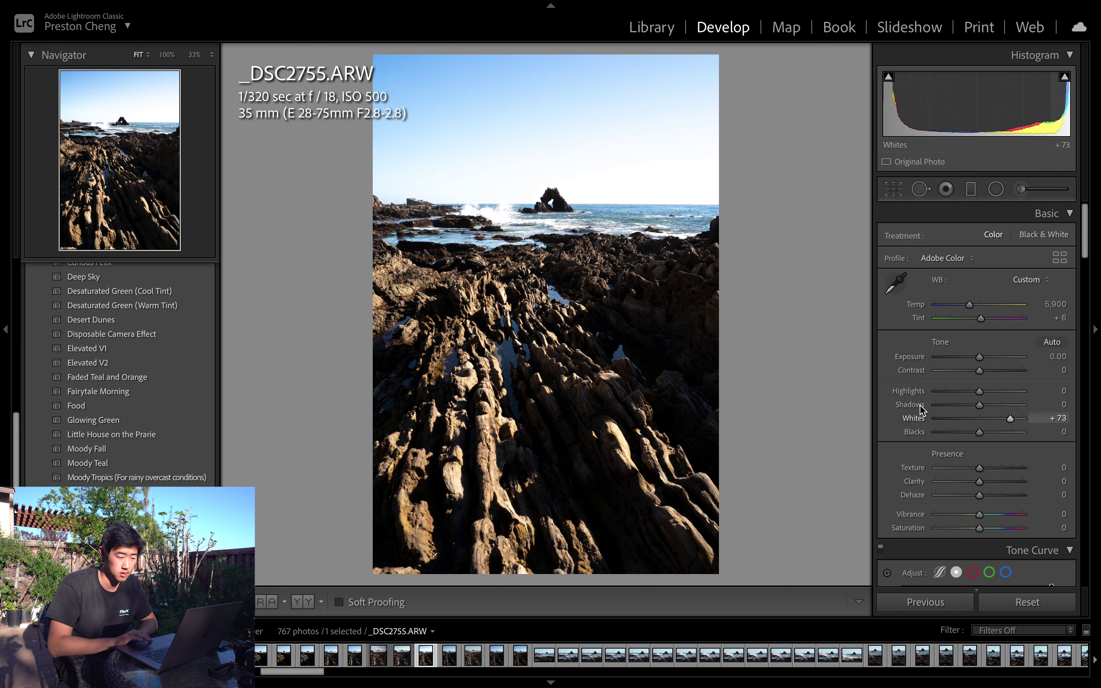
double_click(914, 418)
left_click_drag(915, 432, 981, 432)
double_click(914, 432)
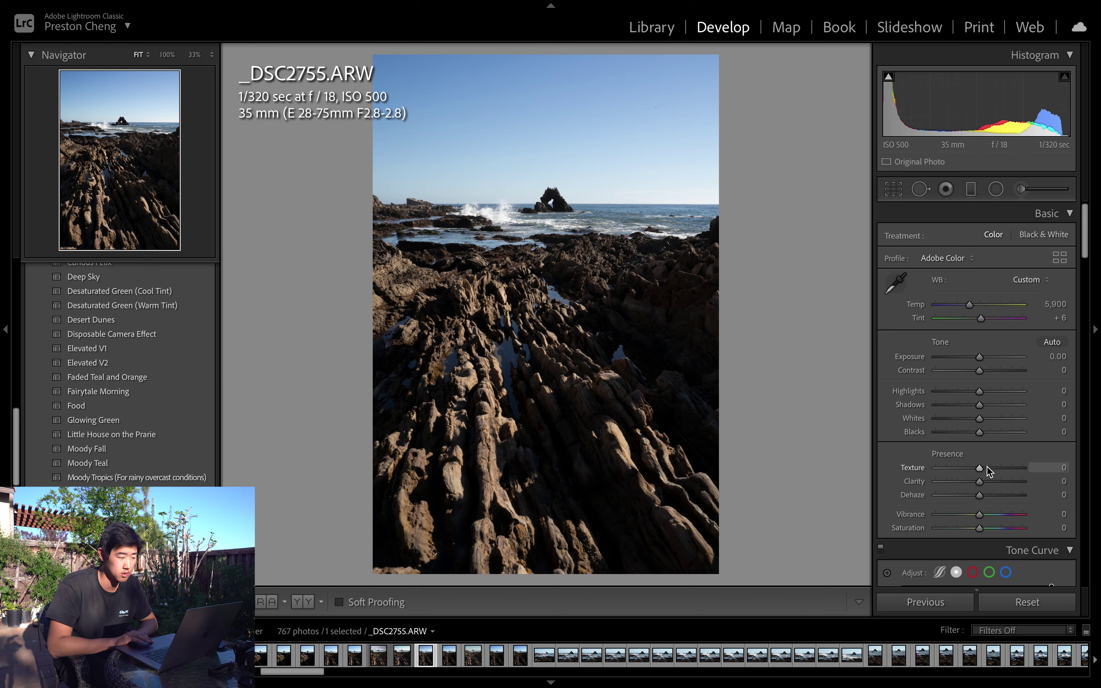
Compare the rock detail with texture at +100 and -100, and reset texture to 0
left_click_drag(987, 467, 998, 467)
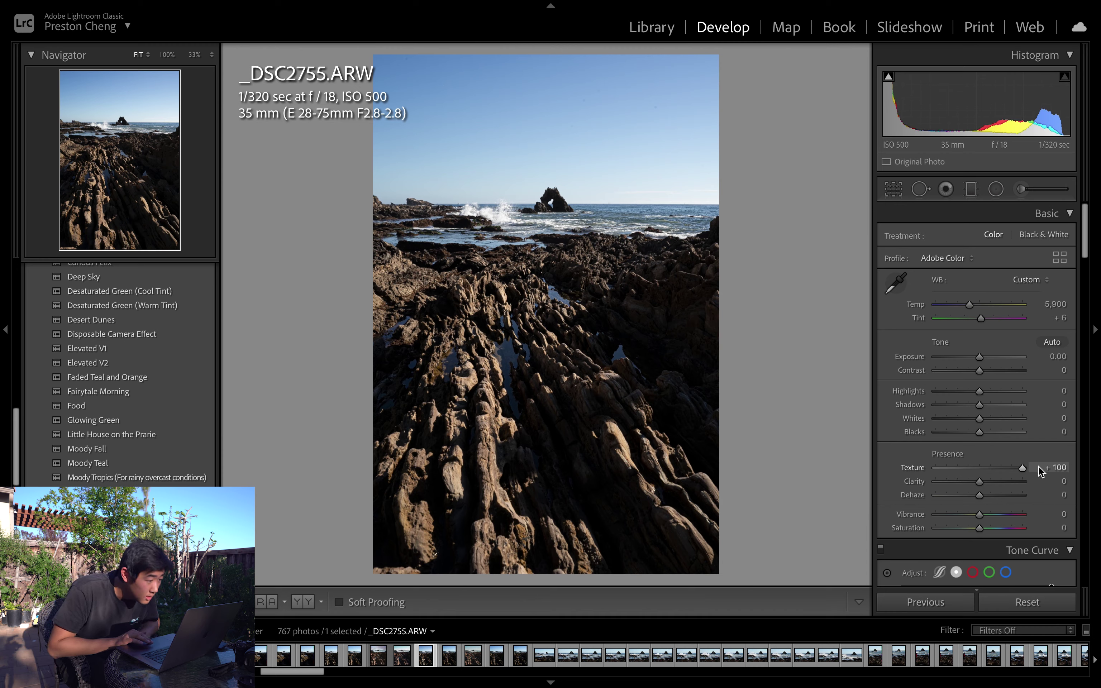
scroll(1000, 465, "up", 10)
left_click_drag(1000, 461, 893, 469)
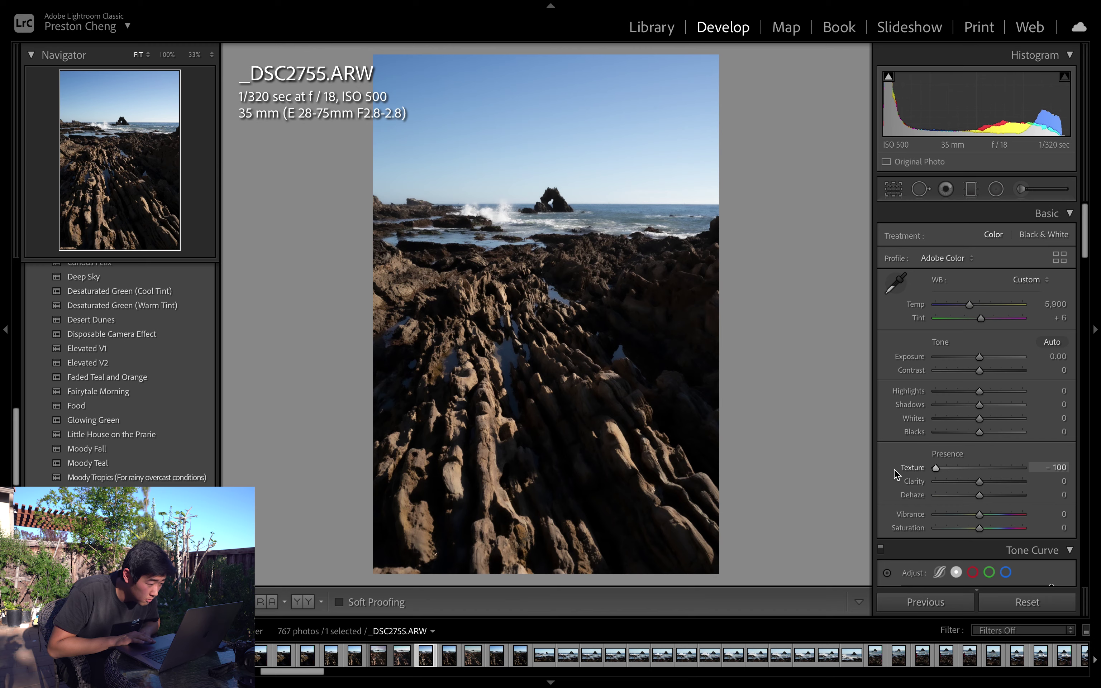
left_click_drag(895, 469, 1097, 468)
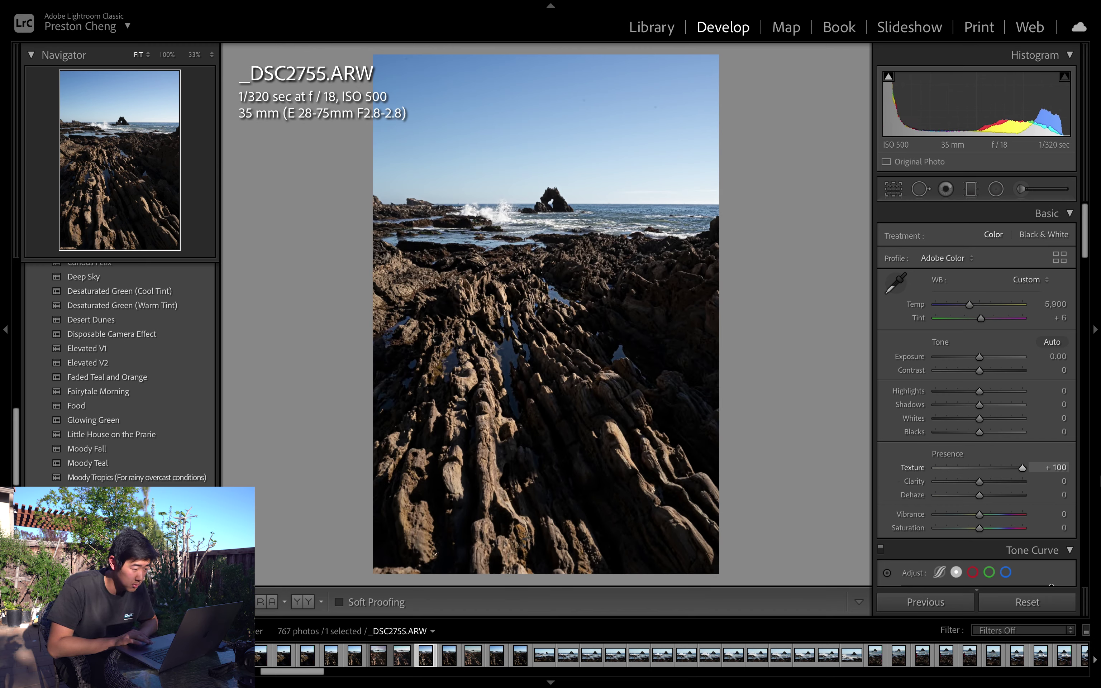
double_click(914, 468)
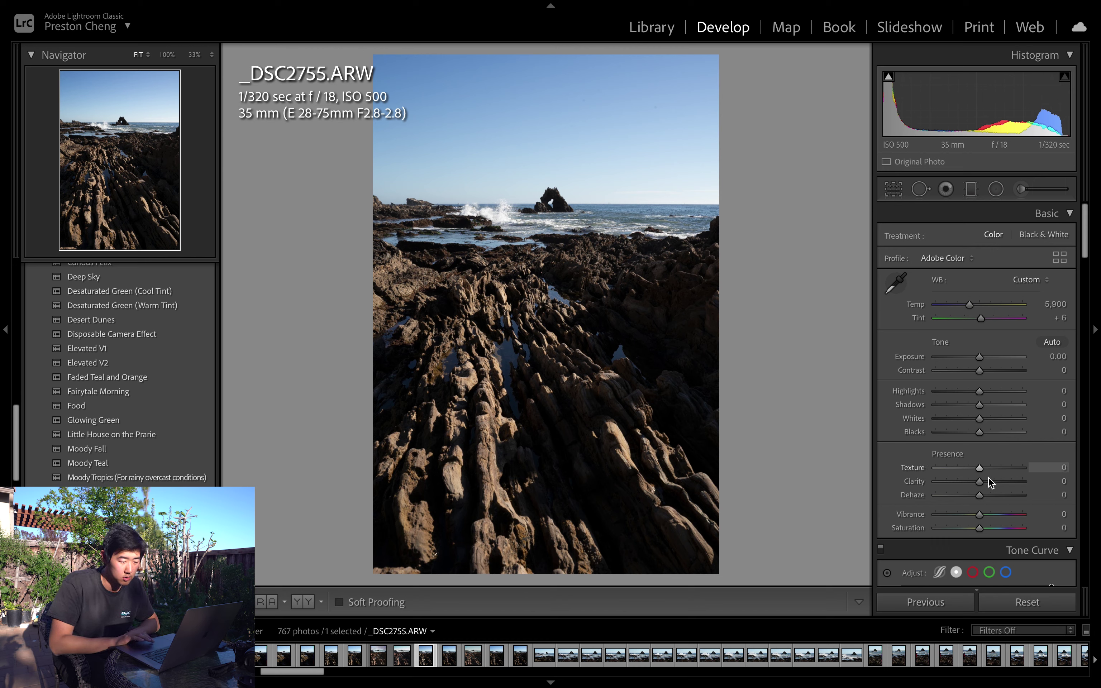
Try clarity at +49 and dehaze at +45 on the photo, resetting each to 0
left_click(1002, 481)
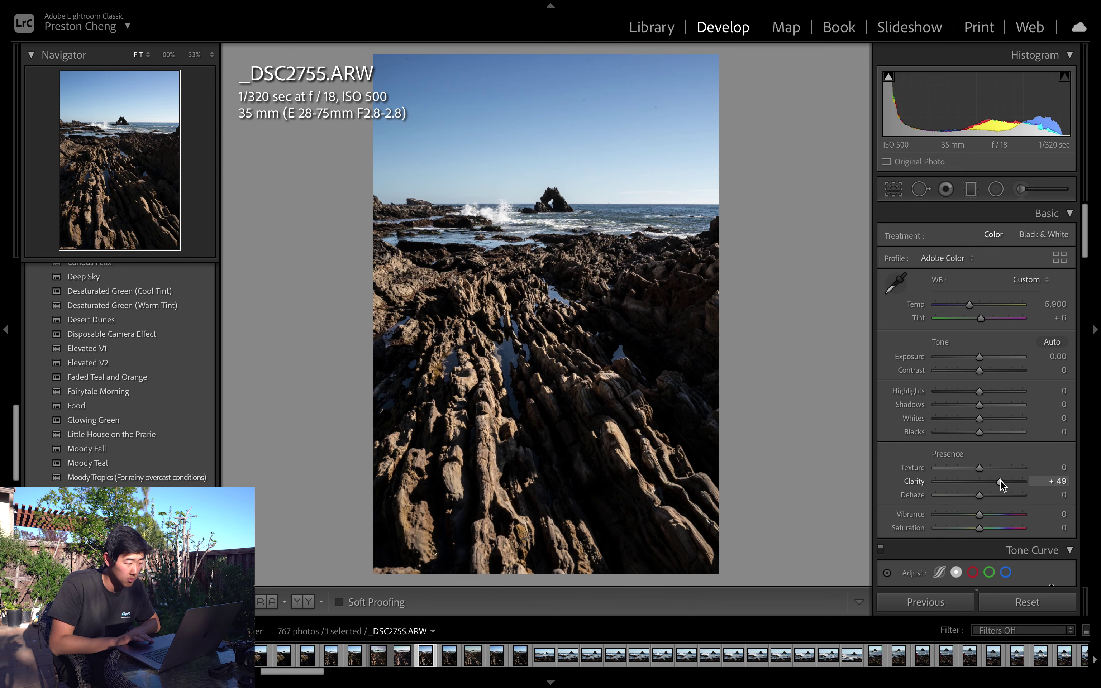
double_click(919, 483)
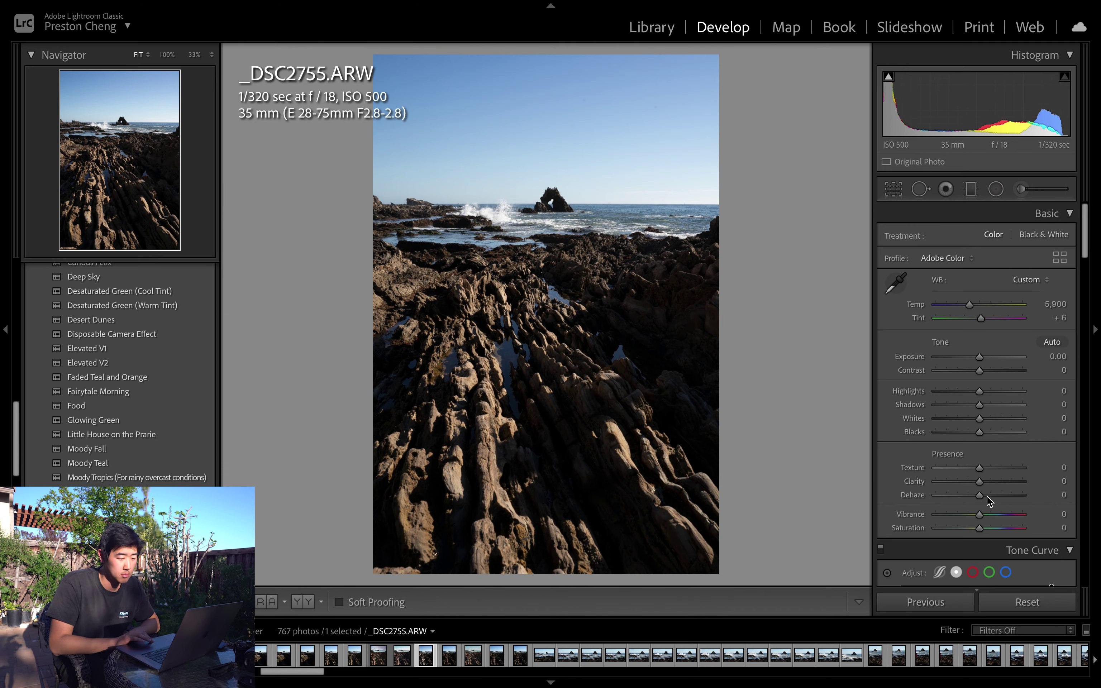
left_click(996, 494)
double_click(923, 495)
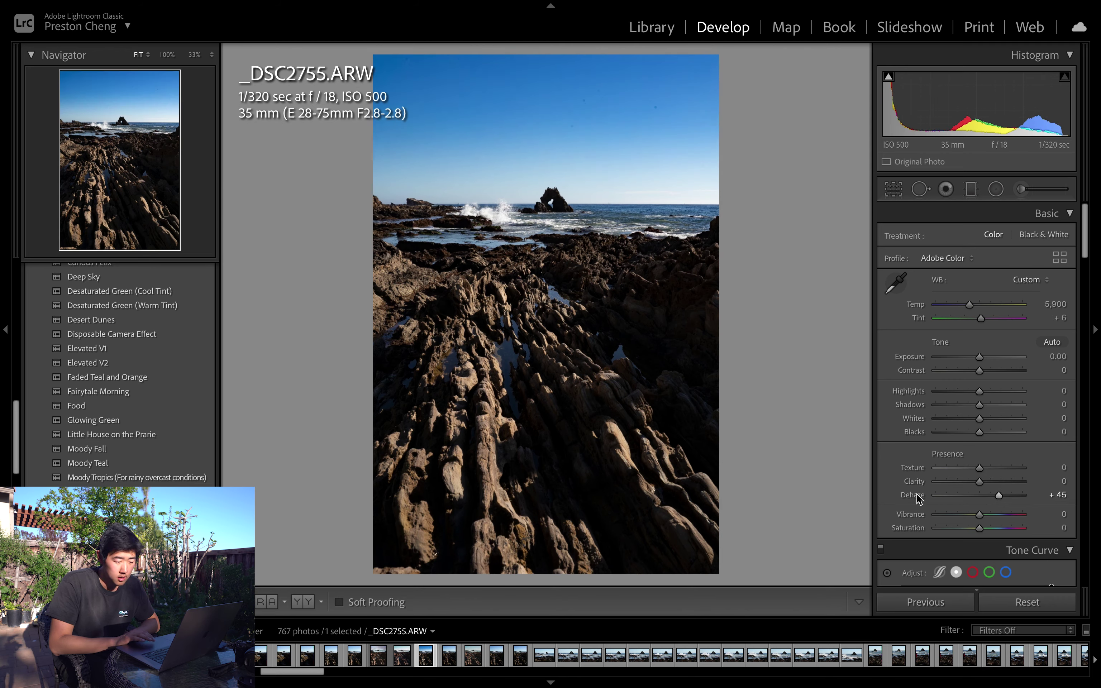
Try raising the photo's vibrance and reset it to 0
scroll(1015, 504, "down", 3)
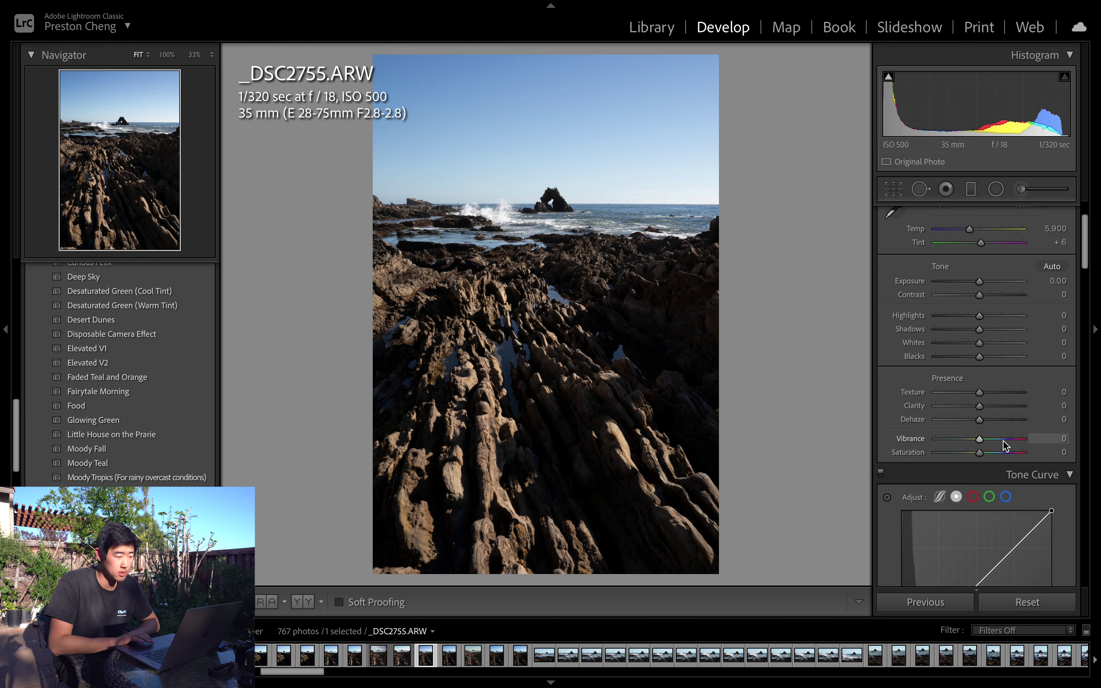
left_click_drag(1004, 446, 1009, 439)
double_click(915, 439)
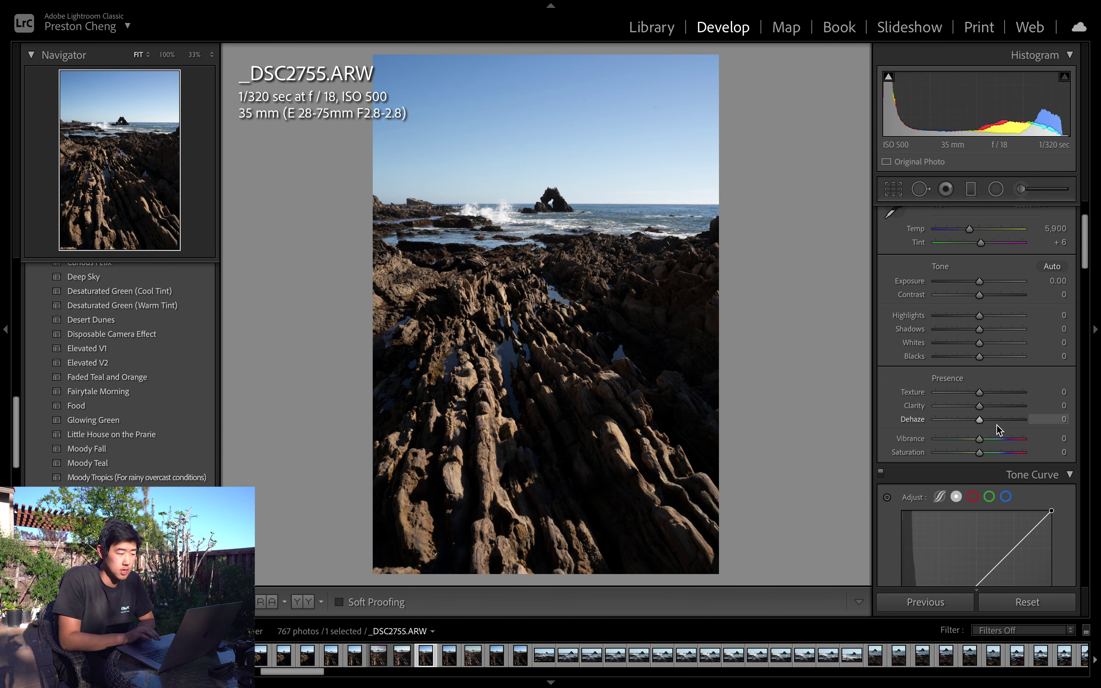
Look through the tone curve, the HSL hue, saturation and luminance adjustments, and the basic white balance and tone adjustments
scroll(994, 433, "up", 3)
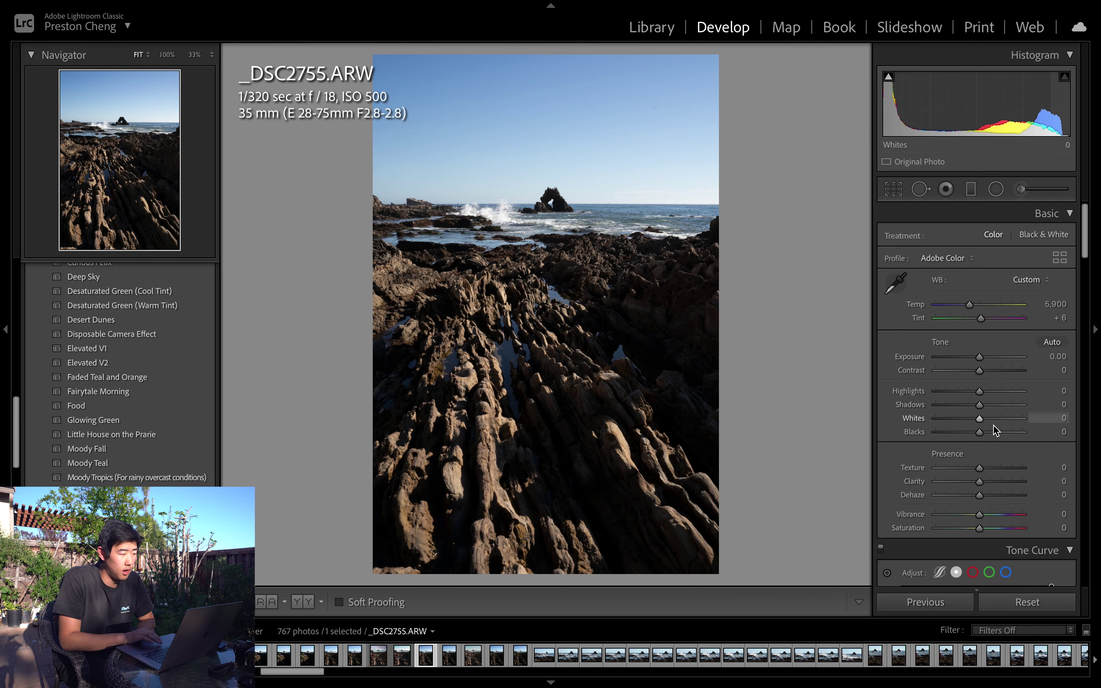
scroll(994, 426, "down", 6)
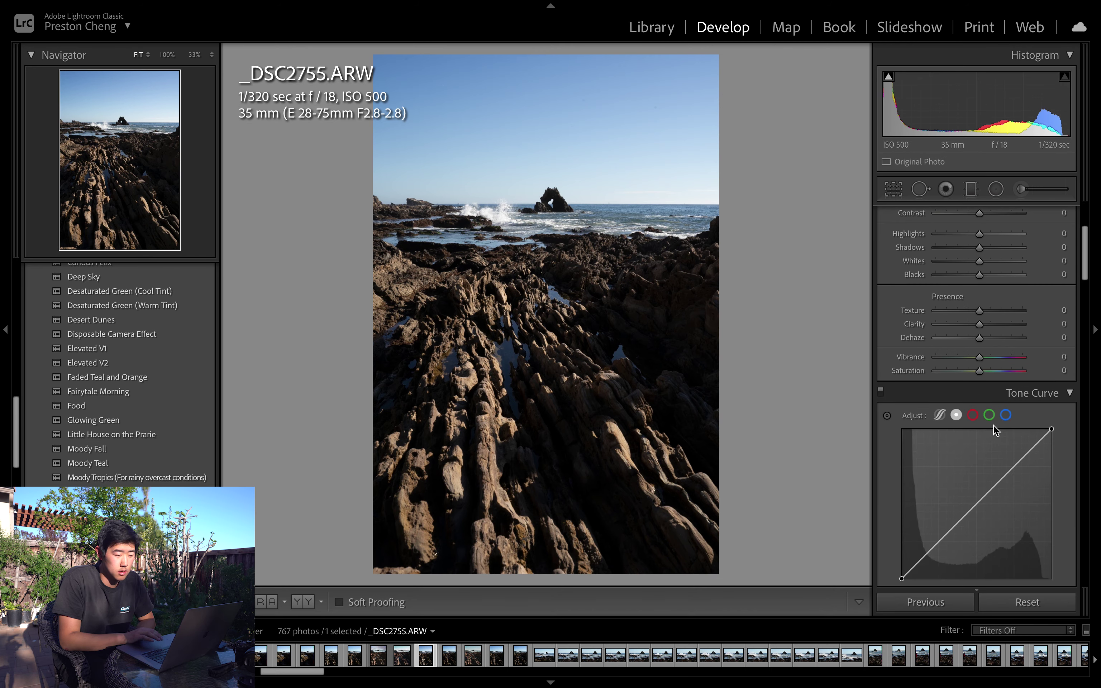
scroll(1007, 350, "down", 4)
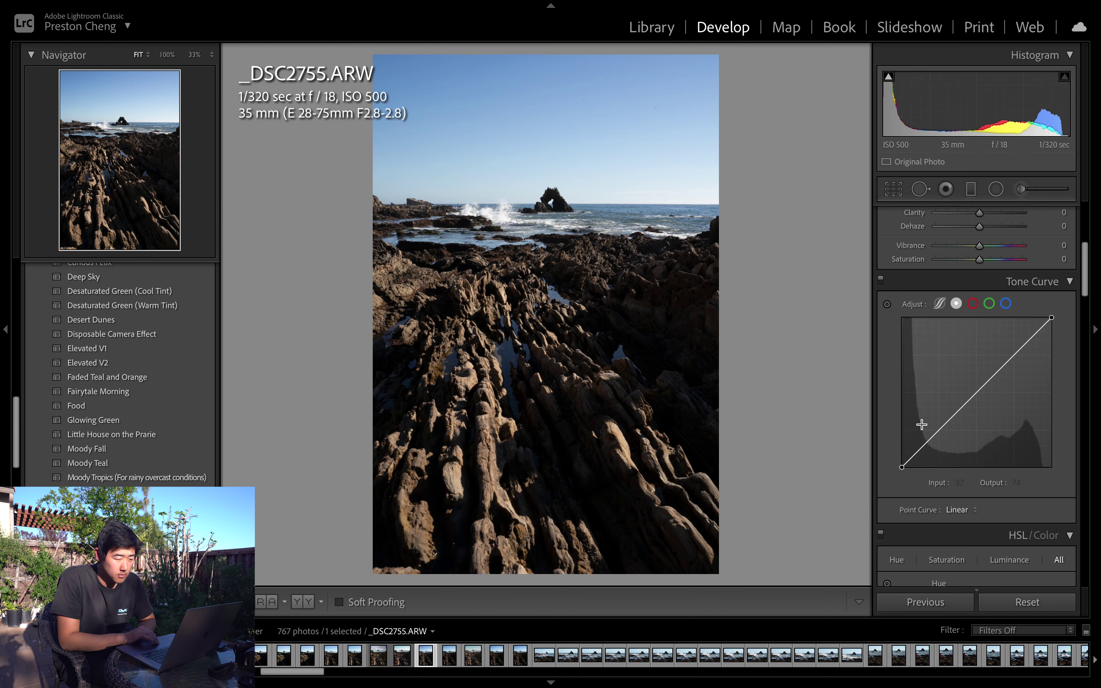
scroll(921, 425, "down", 2)
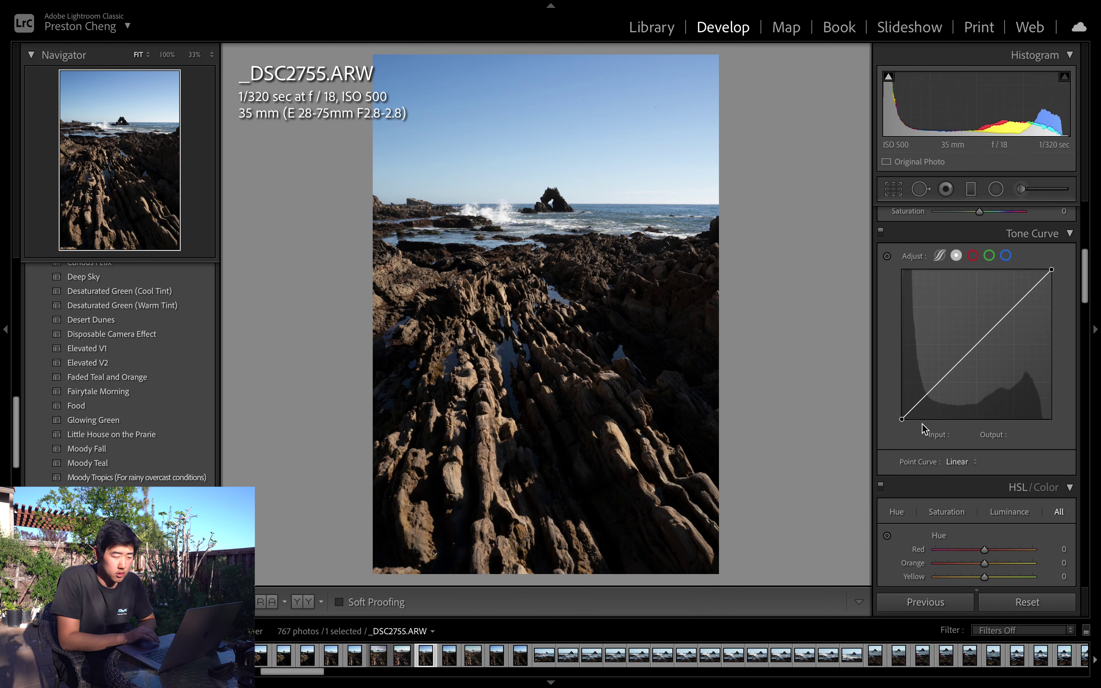
left_click(1008, 237)
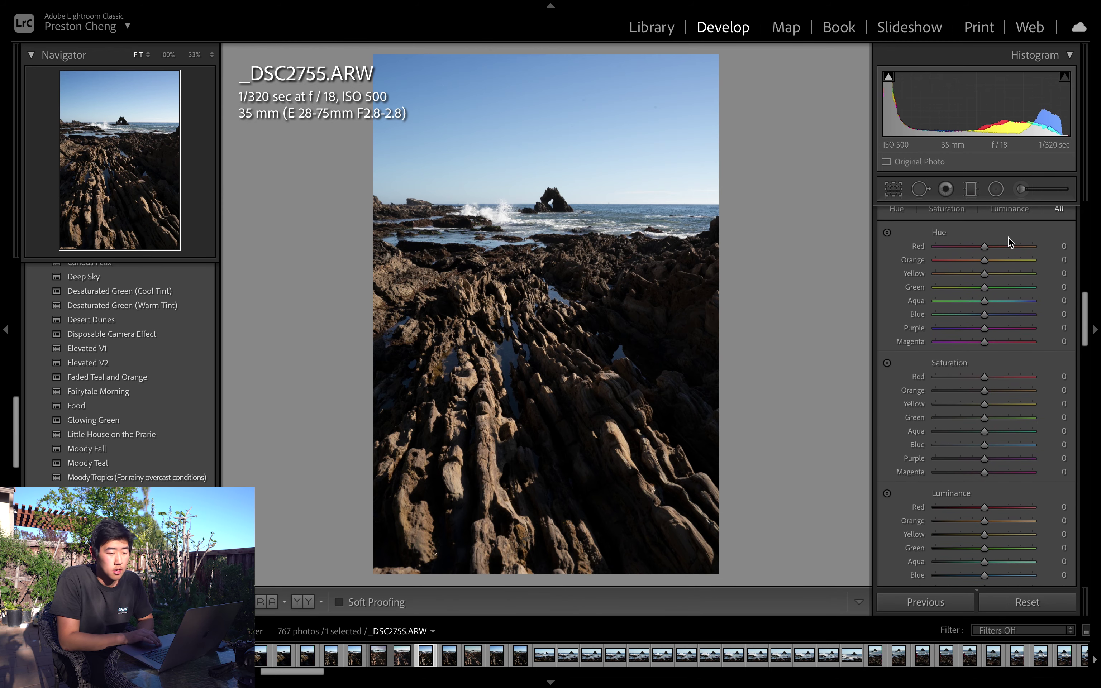
scroll(1008, 237, "up", 5)
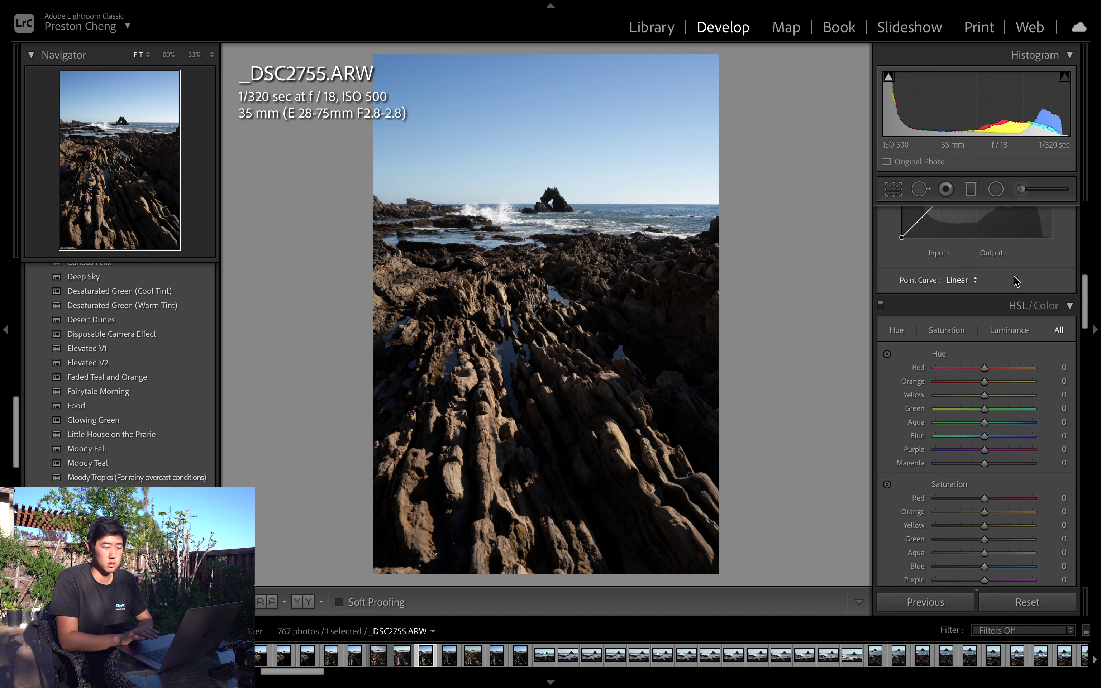
scroll(1019, 288, "down", 4)
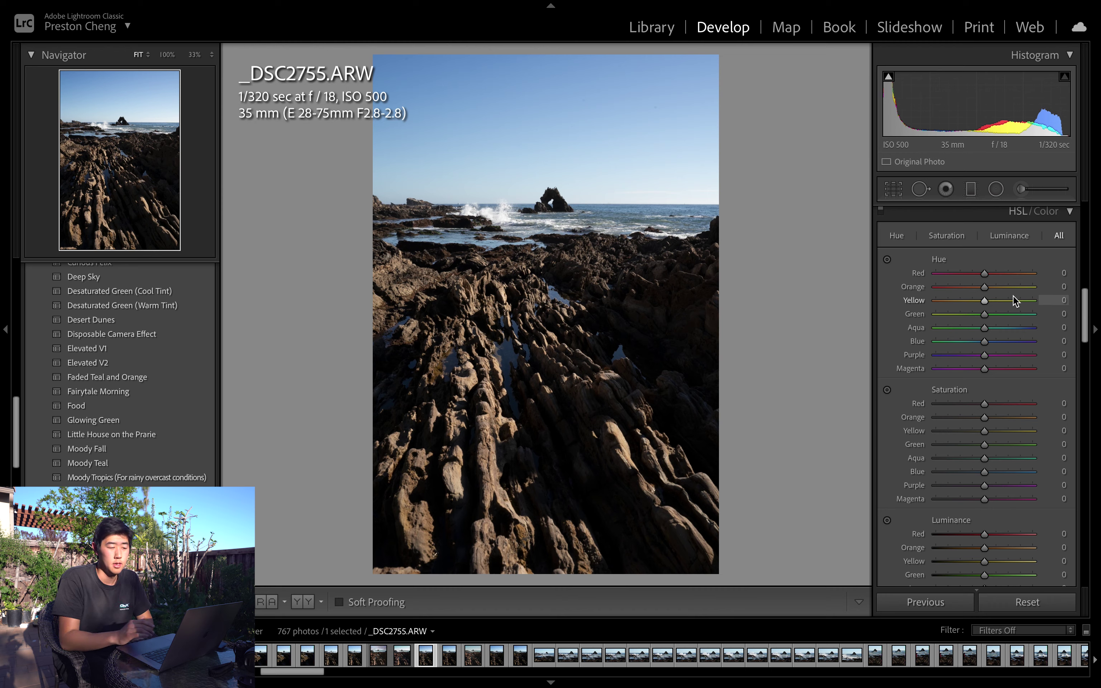
scroll(1014, 295, "up", 20)
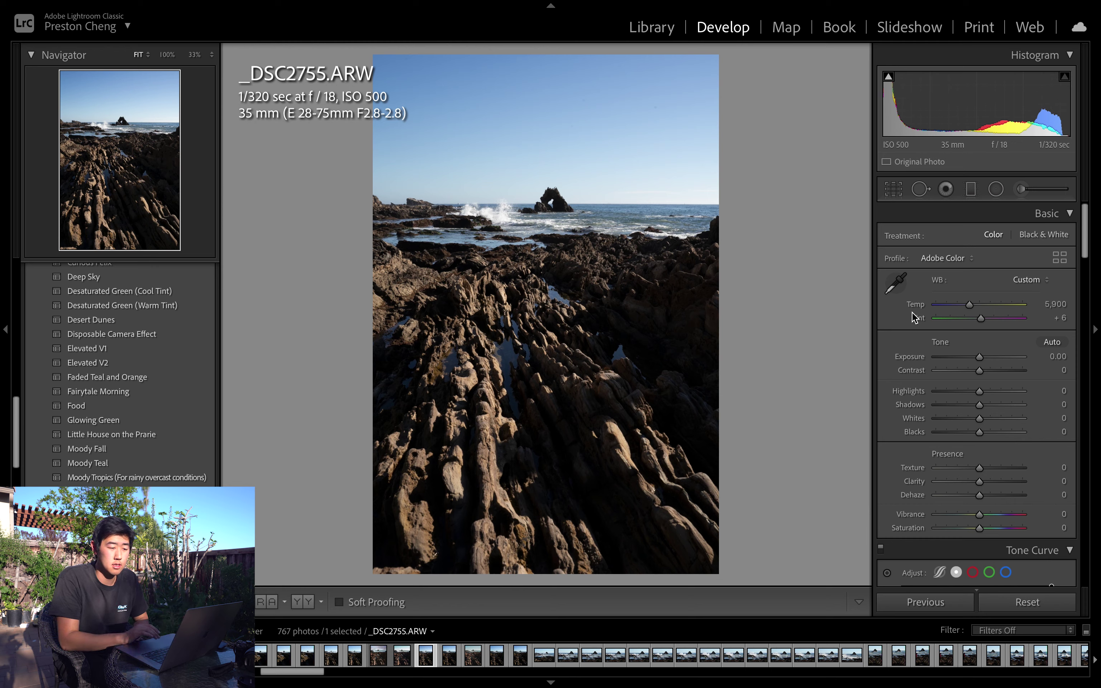
scroll(948, 279, "down", 4)
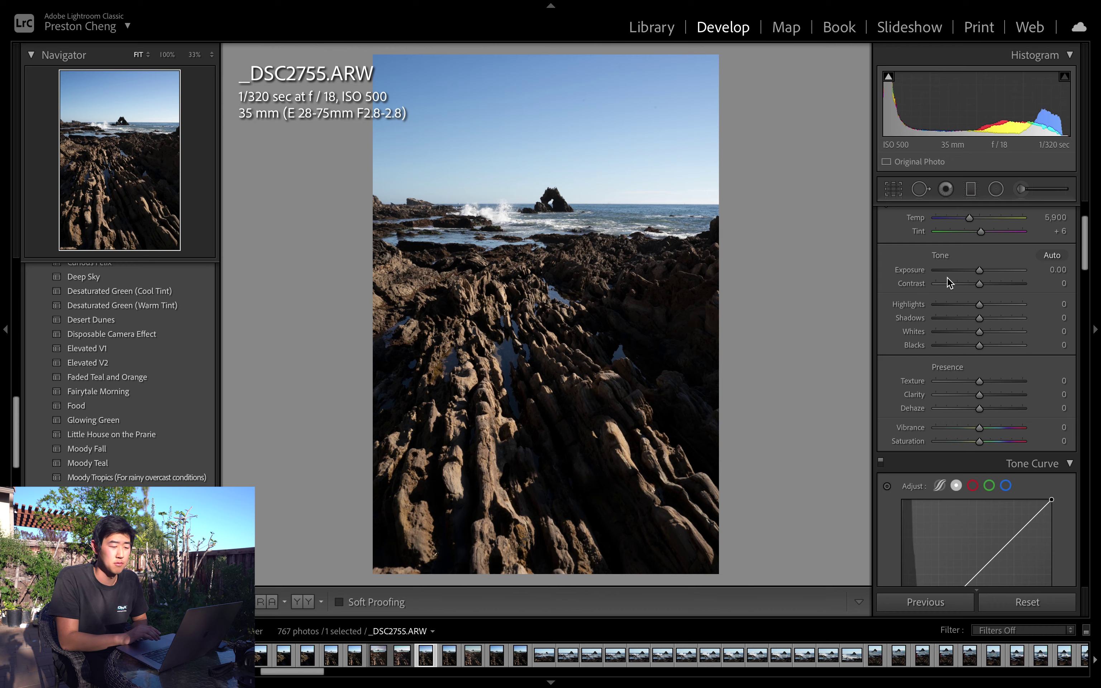
Shift the blue hue in the HSL adjustments to -22 to turn the sky and sea toward teal
scroll(948, 277, "down", 10)
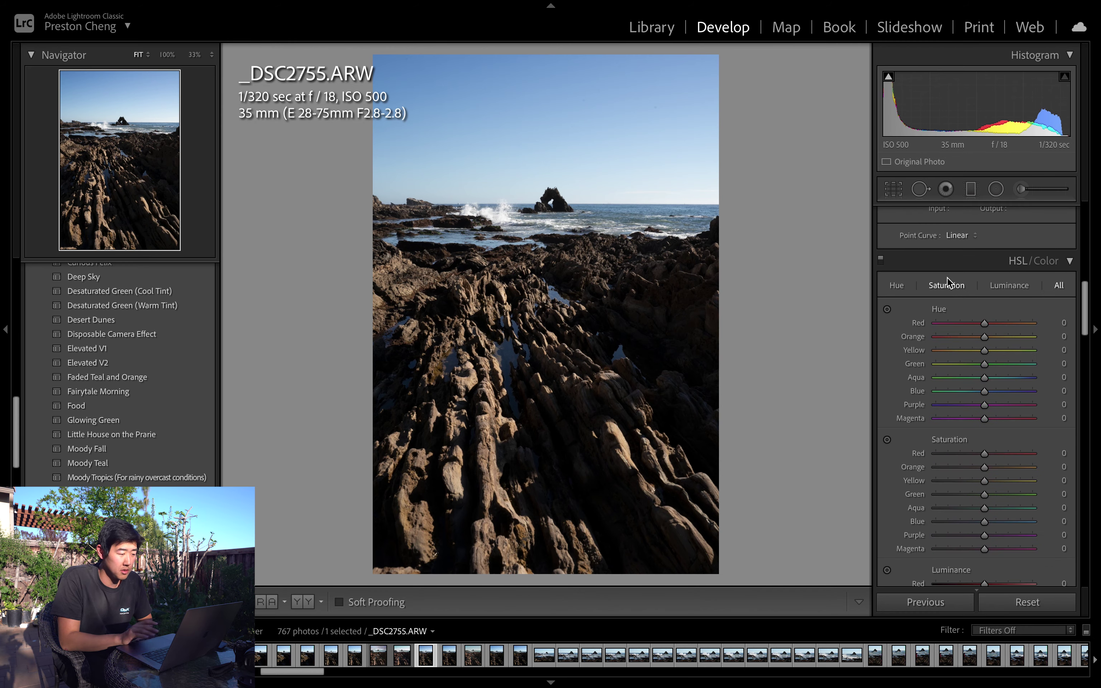
scroll(948, 277, "down", 3)
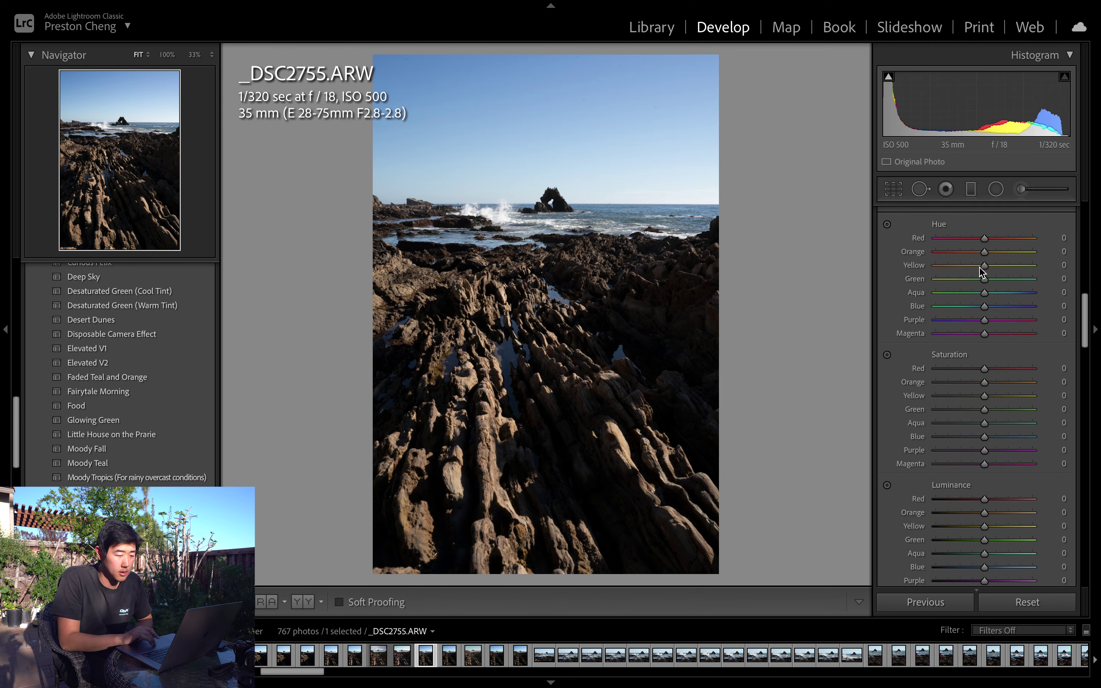
scroll(979, 264, "up", 3)
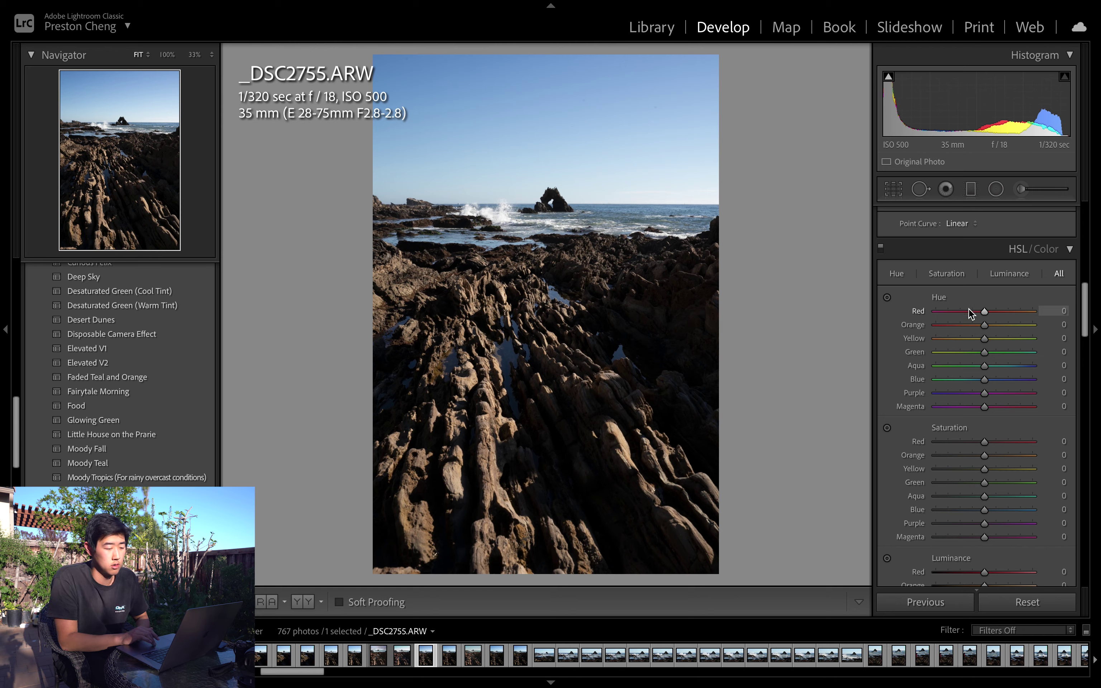
scroll(976, 366, "down", 1)
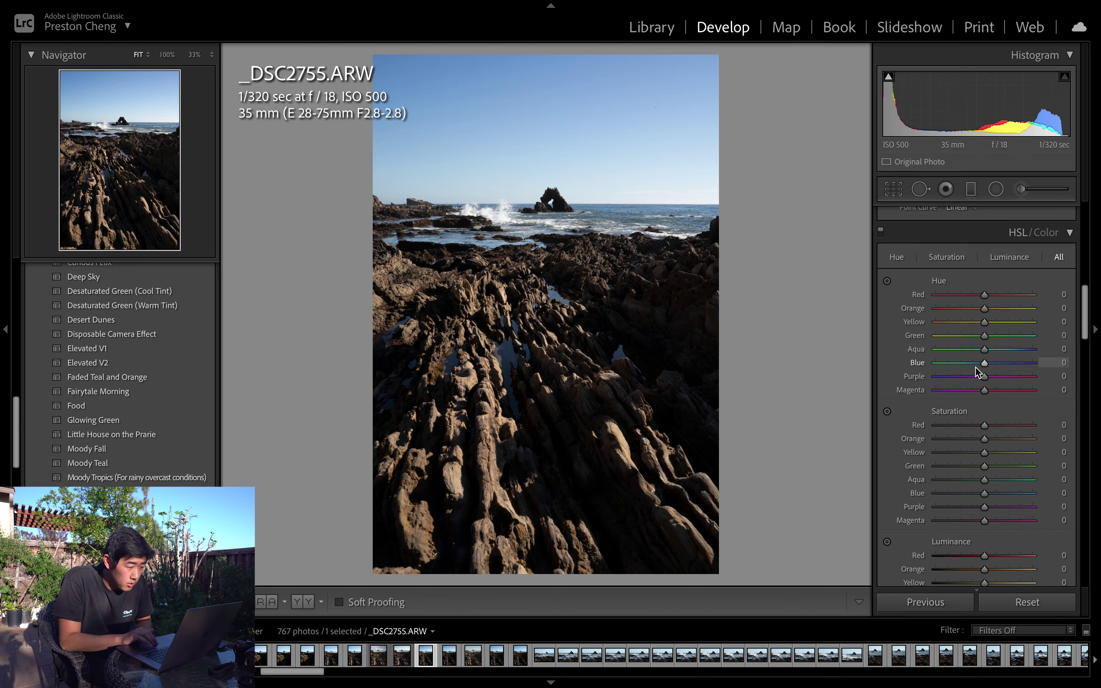
left_click(974, 365)
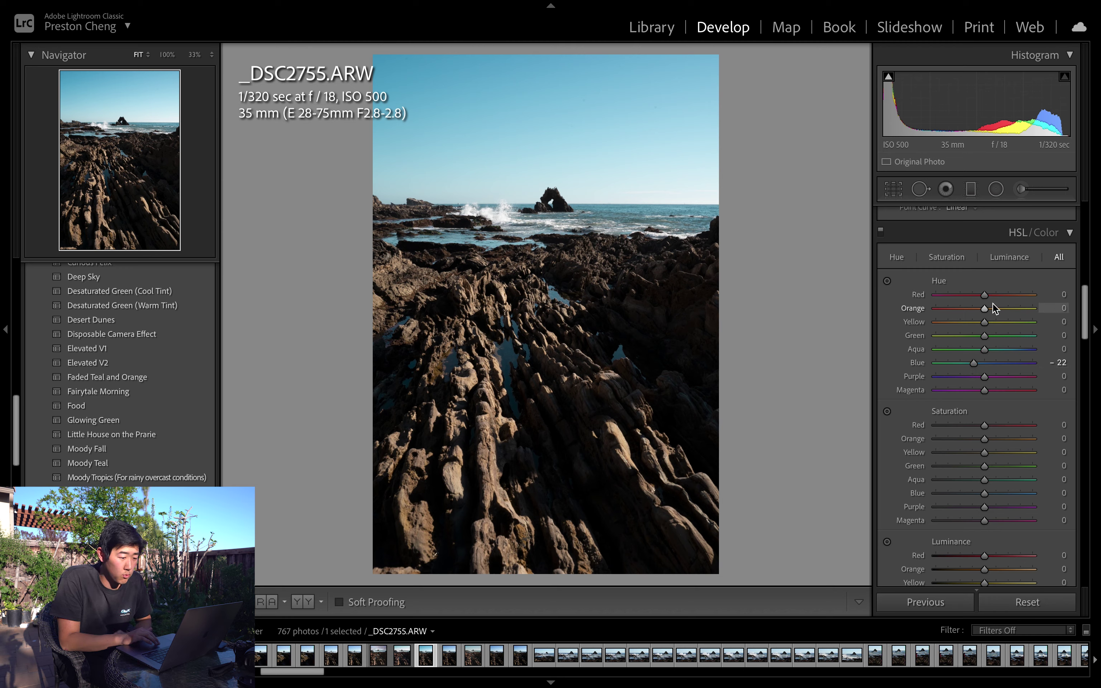
Set the HSL hue of red to +33, orange to -18 and yellow to -49 to recolour the rocks
left_click(999, 294)
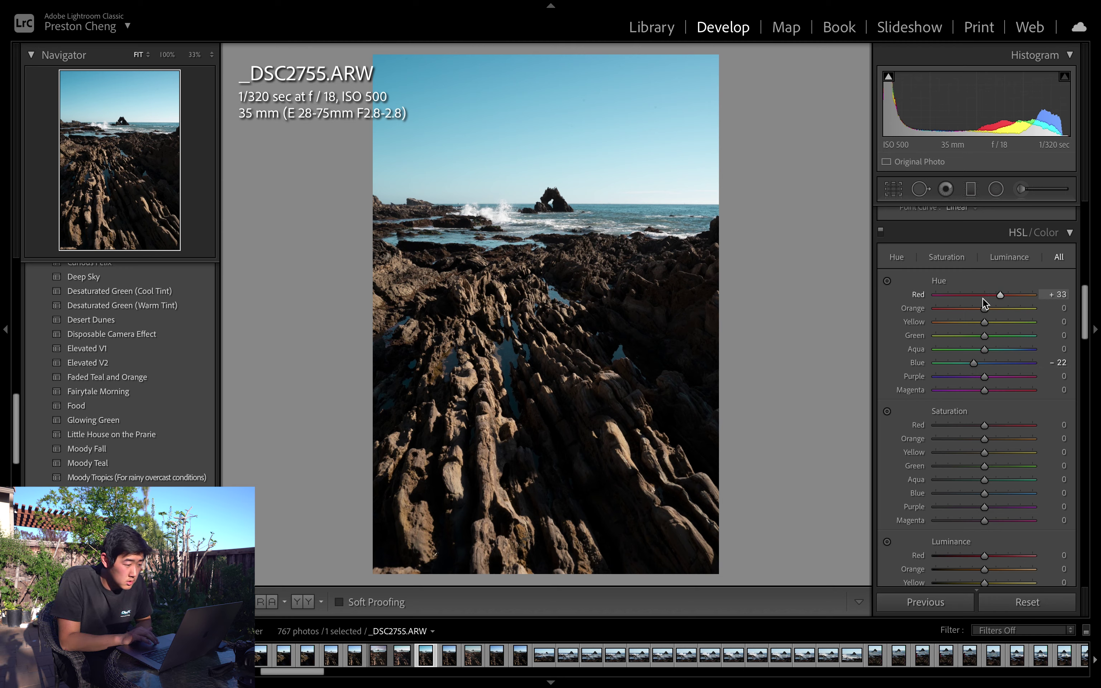
left_click(975, 309)
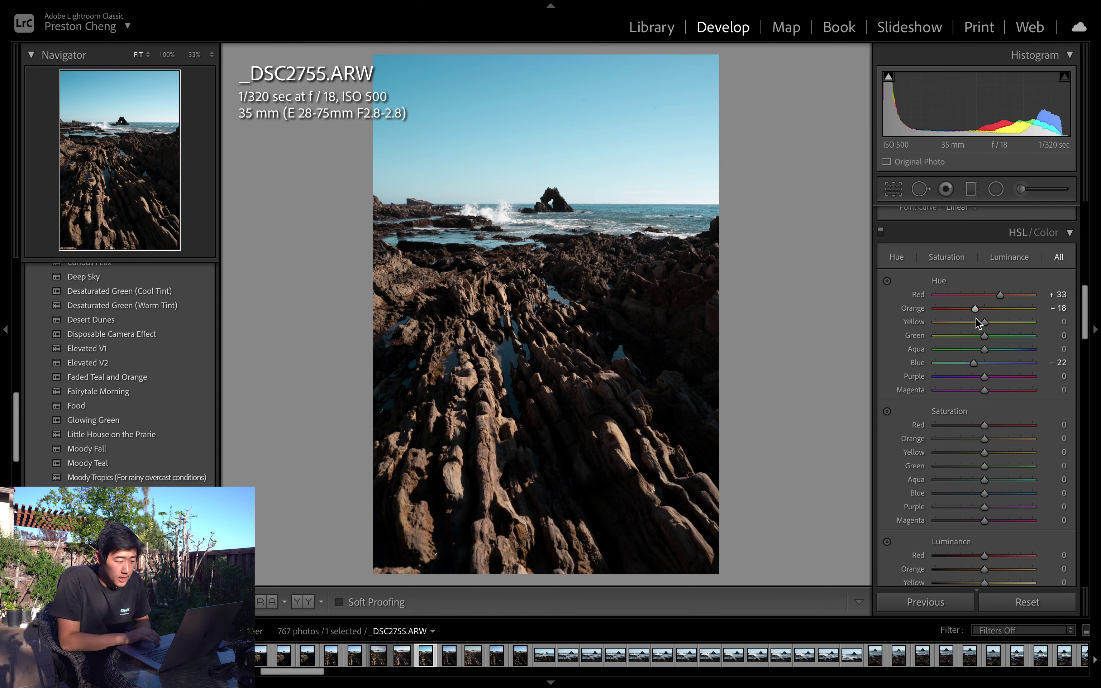
left_click(953, 322)
left_click(960, 322)
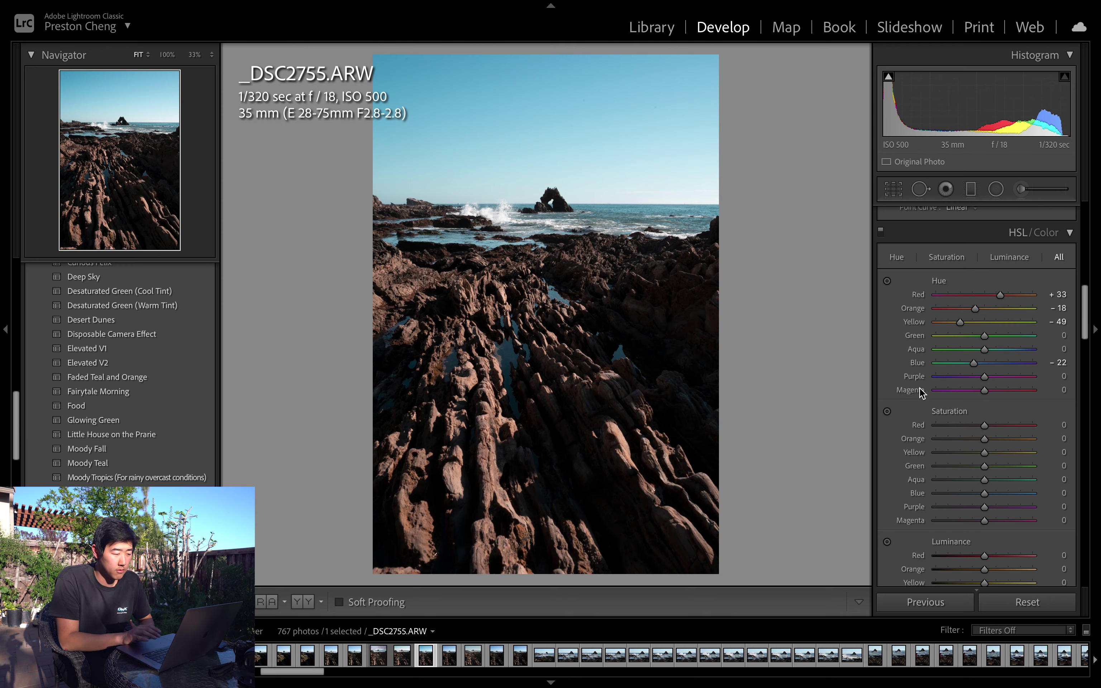
Look through the HSL saturation and luminance adjustments, the basic adjustments, and the color grading wheels for midtones, shadows and highlights
scroll(928, 410, "down", 5)
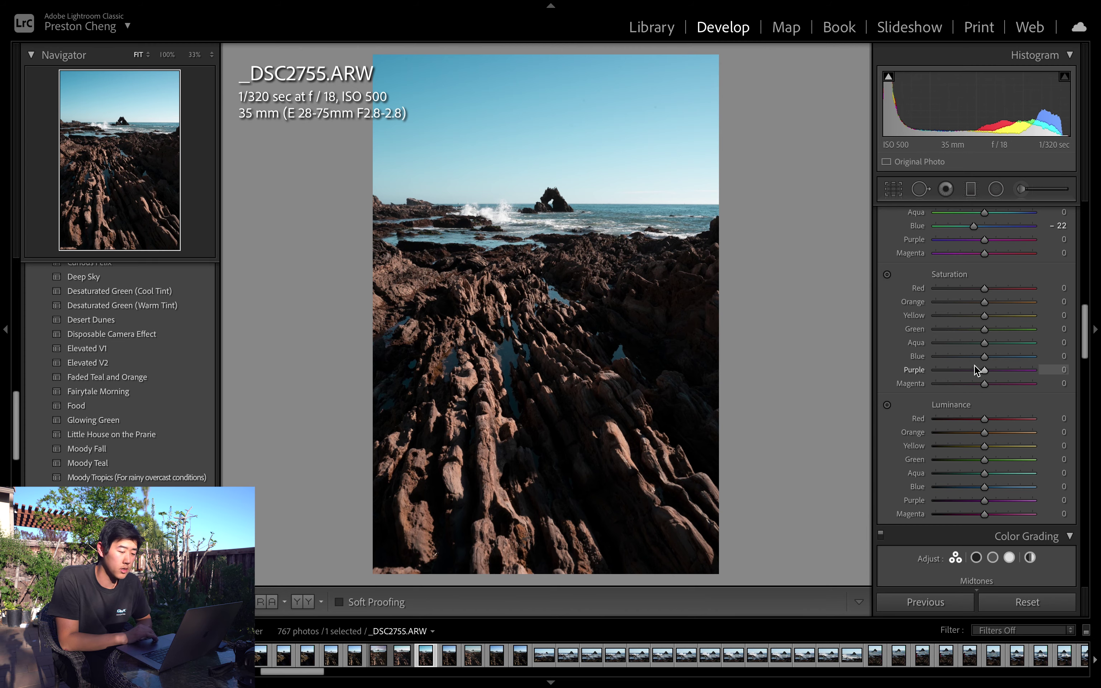
scroll(974, 365, "down", 5)
scroll(974, 365, "up", 10)
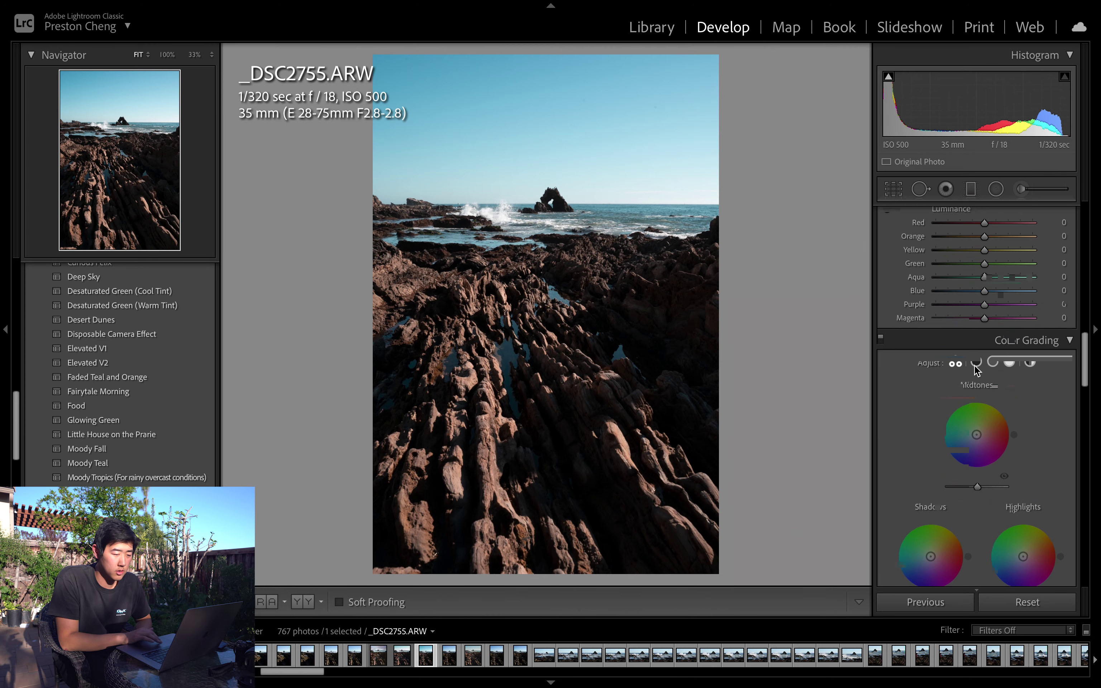
scroll(895, 400, "up", 6)
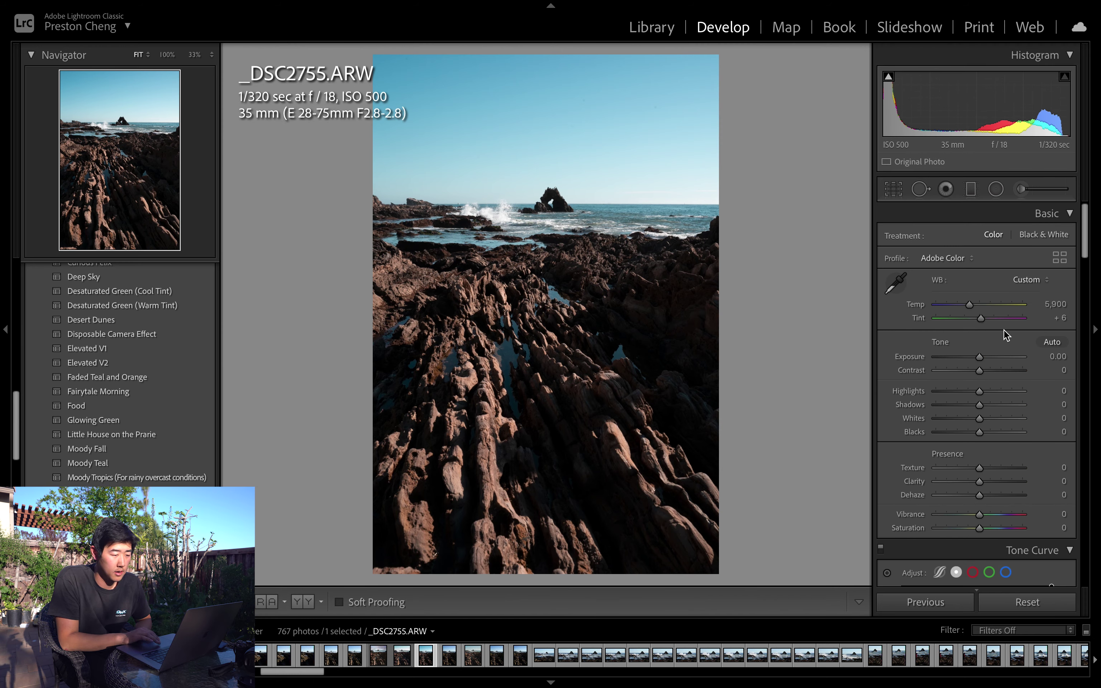
scroll(1004, 330, "down", 10)
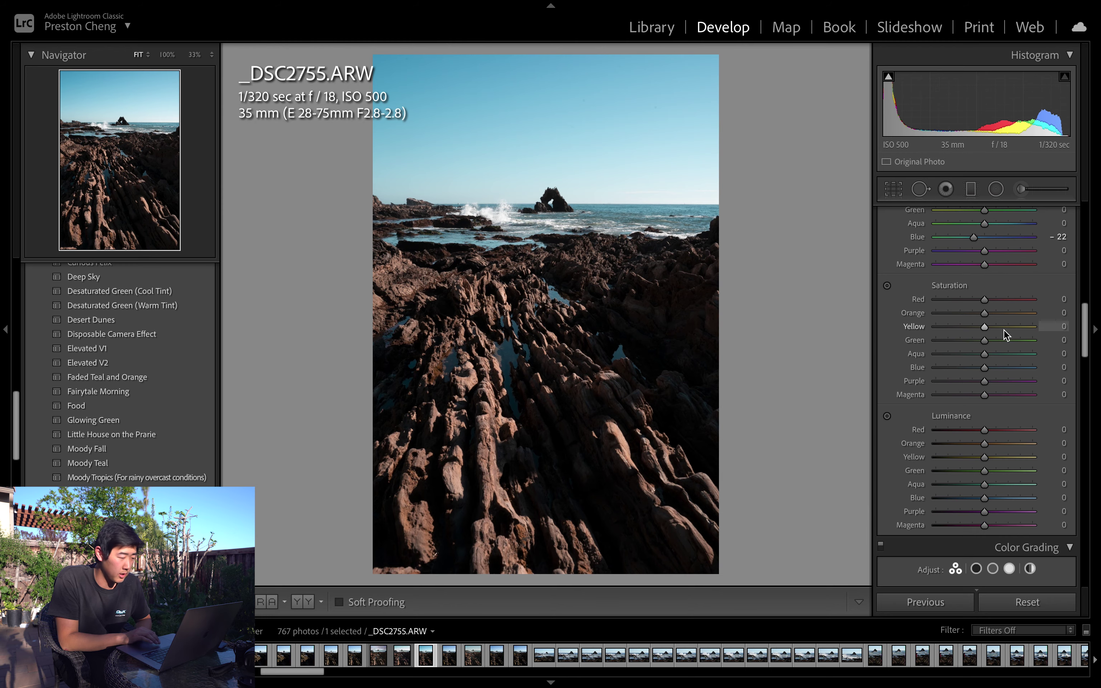
scroll(1003, 330, "down", 5)
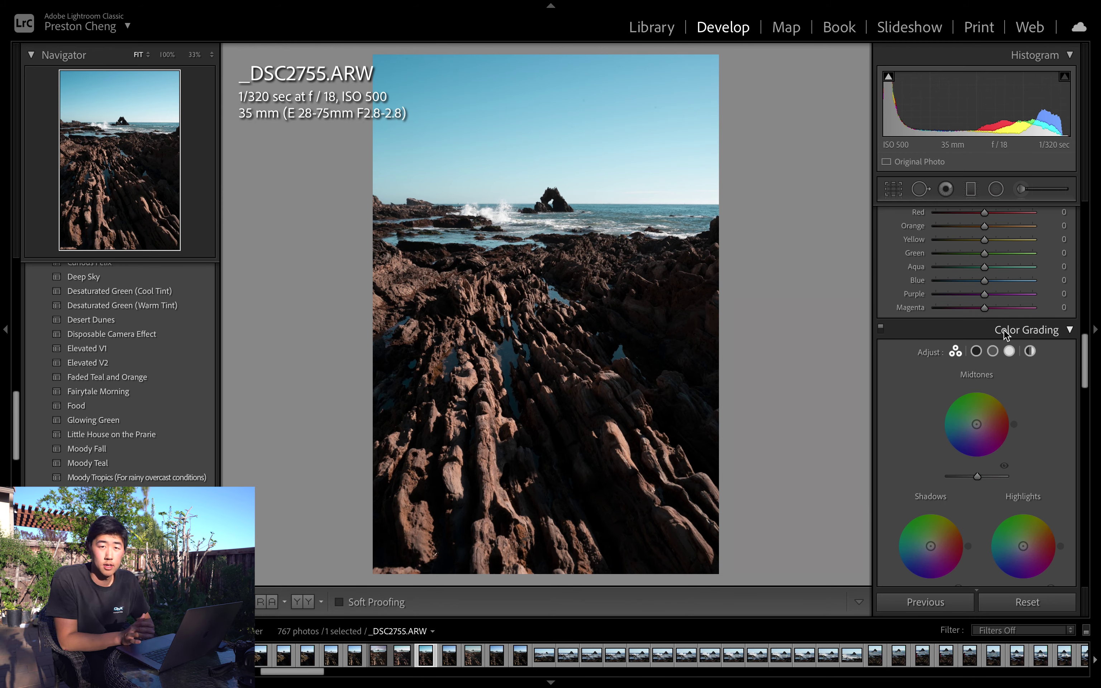
scroll(1006, 335, "down", 3)
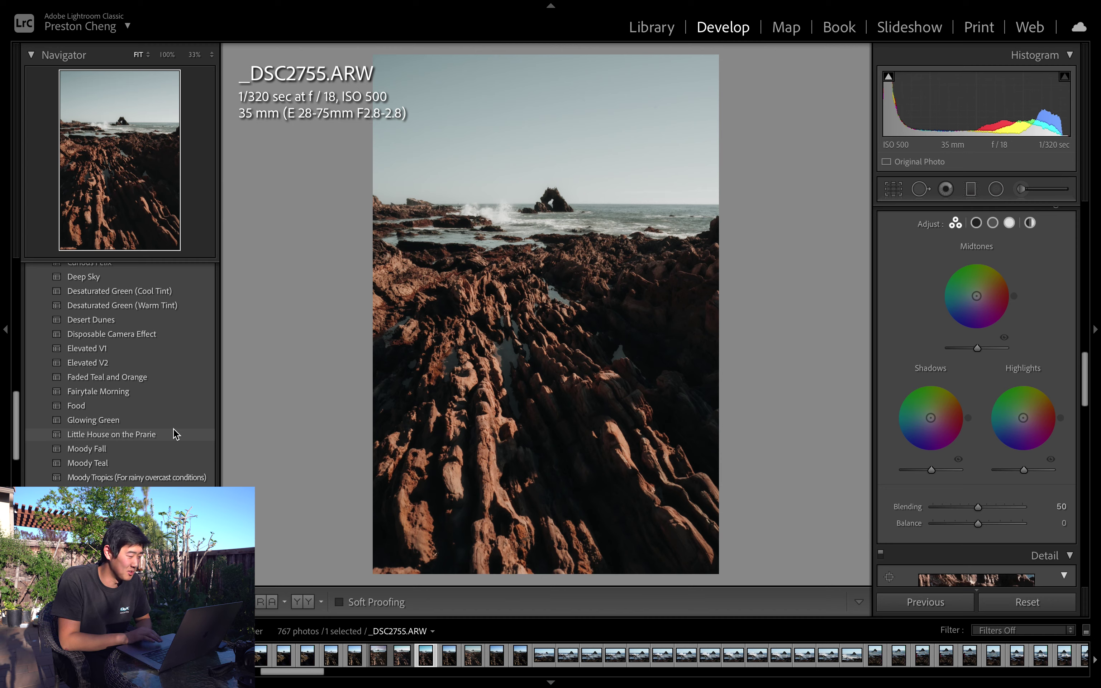
Apply the Little House on the Prarie preset to the rocky coast photo
left_click(176, 434)
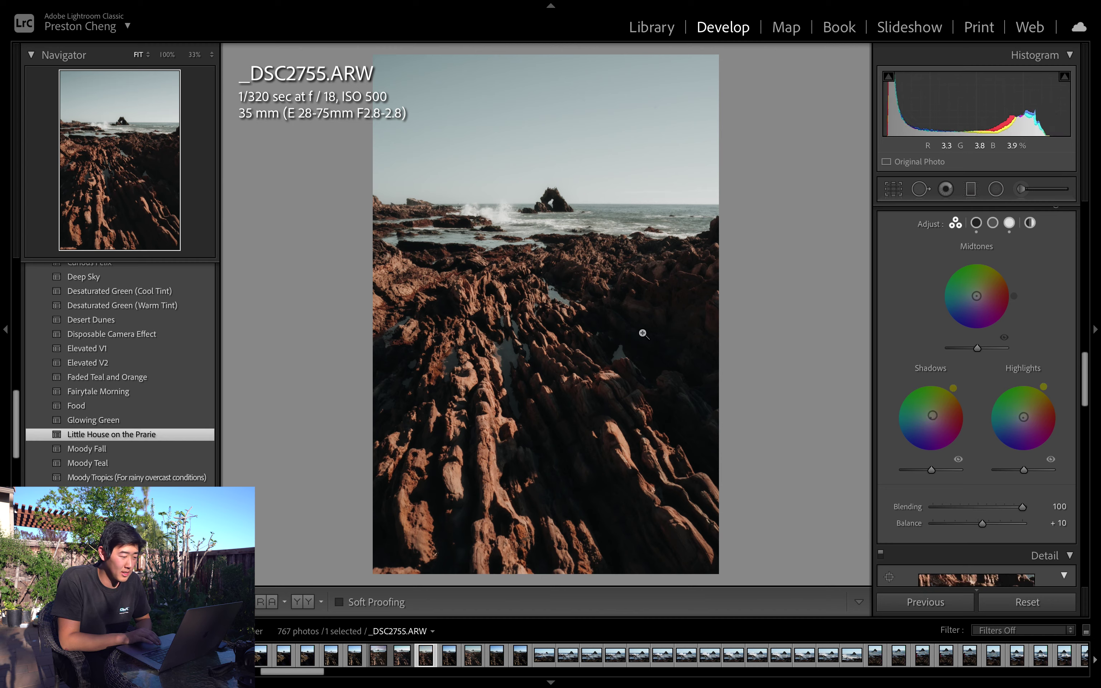